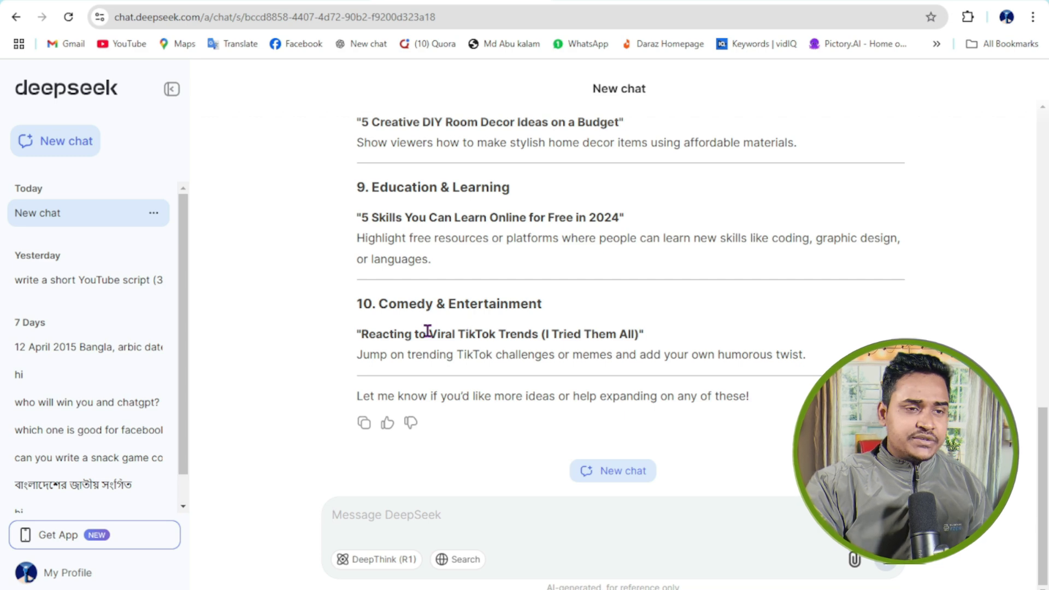
Step: Copy the "Travel & Adventure" heading of idea 4 from the list of video ideas
scroll(429, 331, "up", 4)
scroll(407, 270, "up", 6)
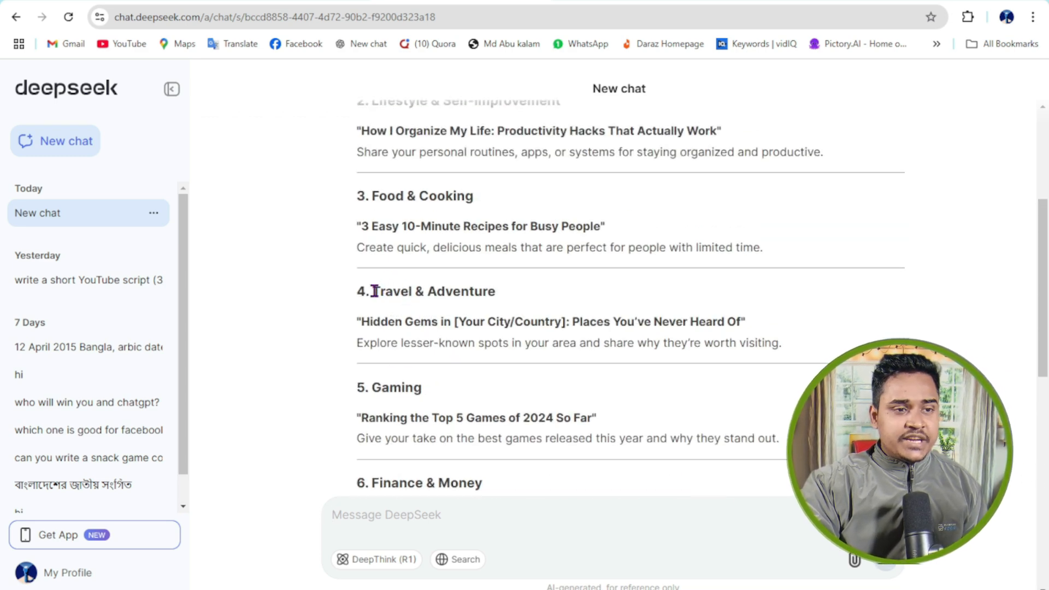
left_click_drag(374, 291, 496, 291)
right_click(482, 301)
left_click(488, 311)
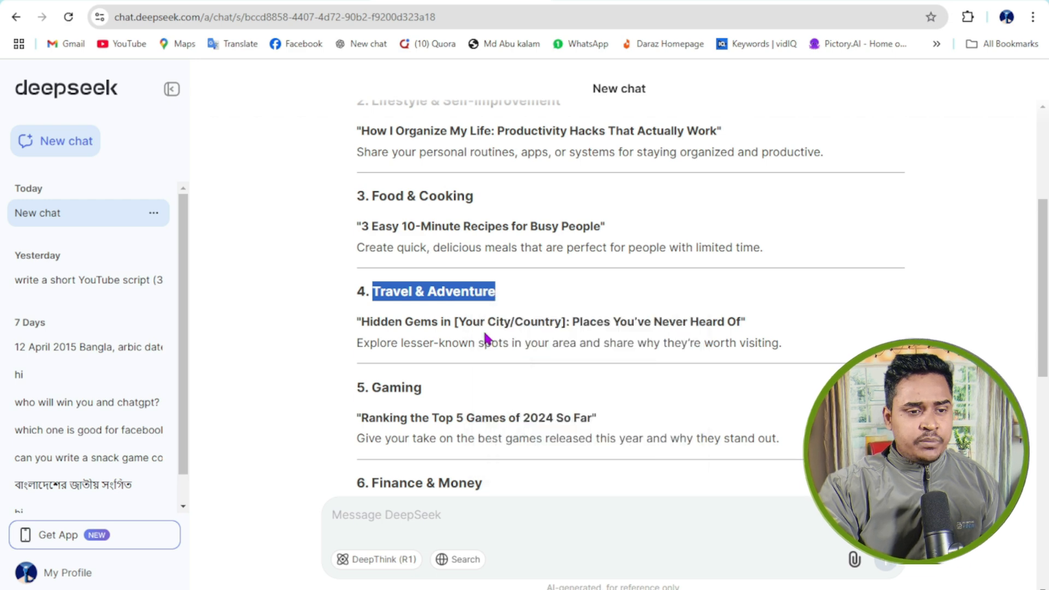
Step: Send DeepSeek the prompt "write 10 video idea about Travel & Adventure", pasting in the copied category name
left_click(424, 522)
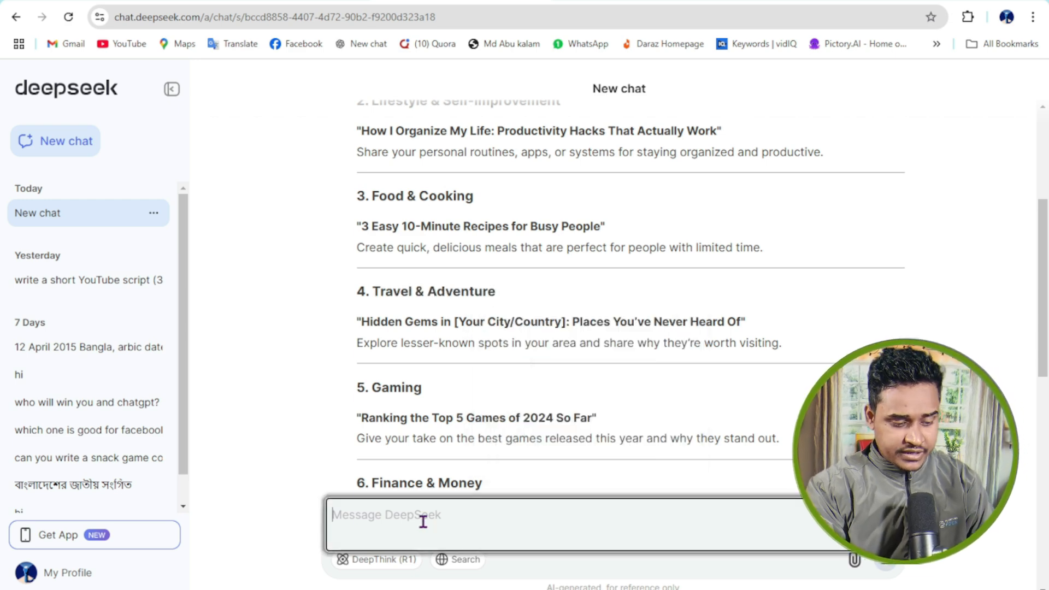
type("write 10")
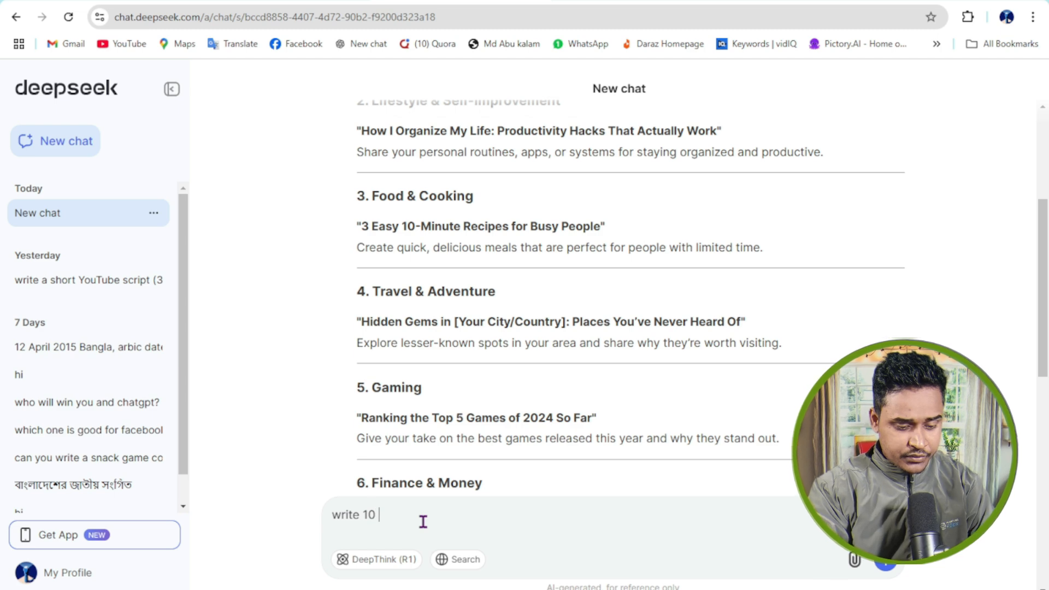
type(" video")
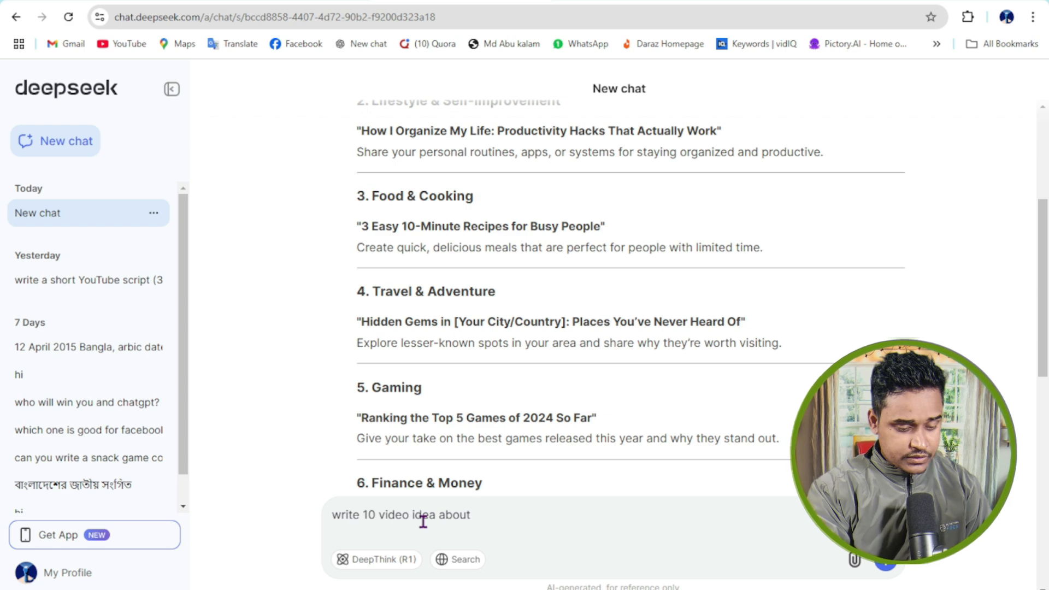
type(" idea about")
key("ctrl+v")
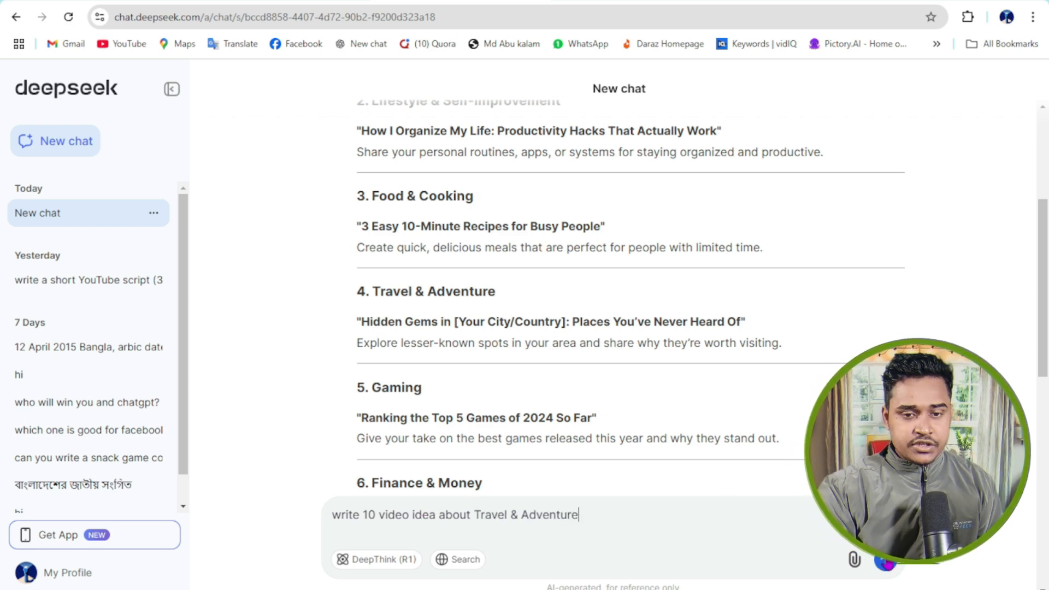
key("Return")
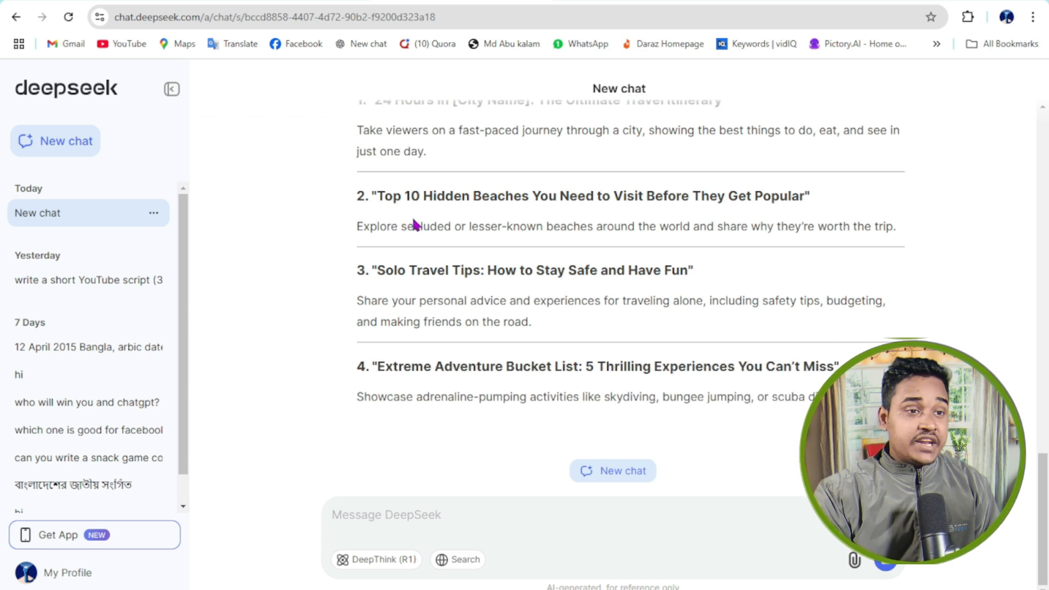
Step: Copy the title of idea 9, "10 Travel Mistakes to Avoid in [Country Name]", starting from the full number 10
scroll(394, 314, "up", 1)
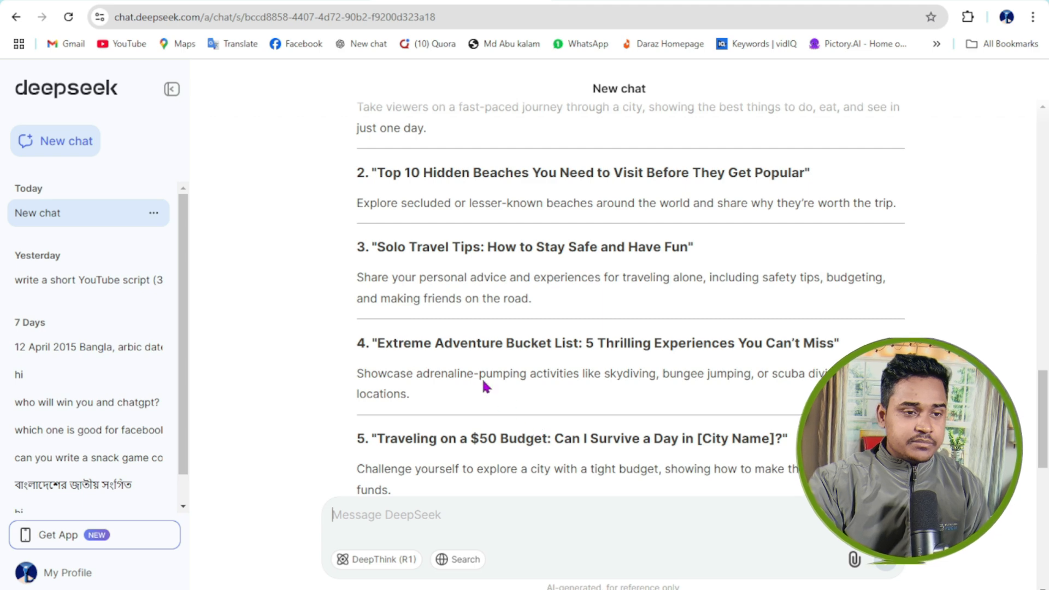
scroll(383, 415, "down", 6)
left_click_drag(383, 415, 683, 416)
right_click(605, 421)
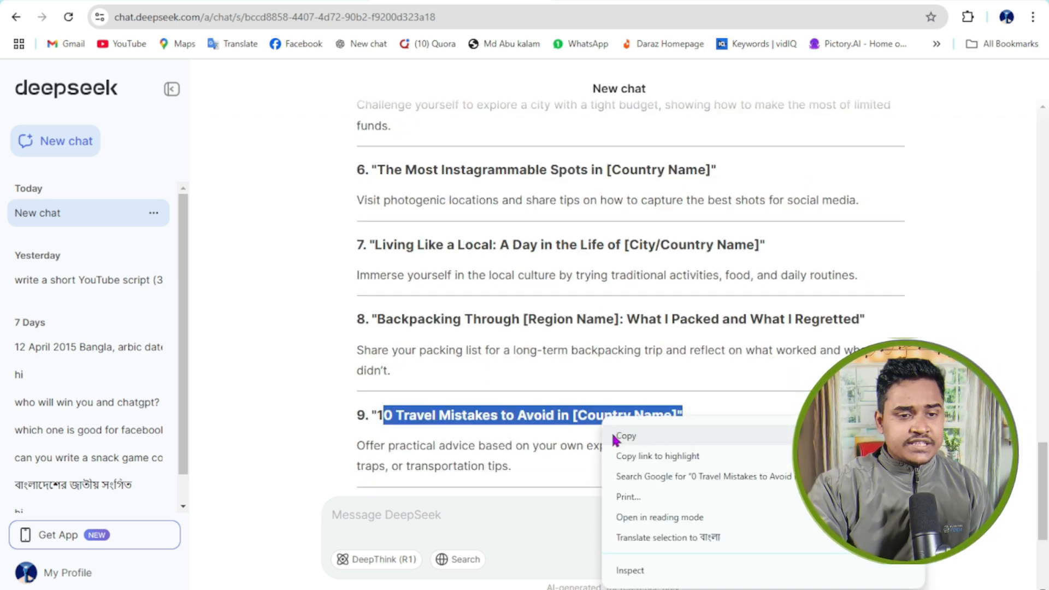
left_click(623, 437)
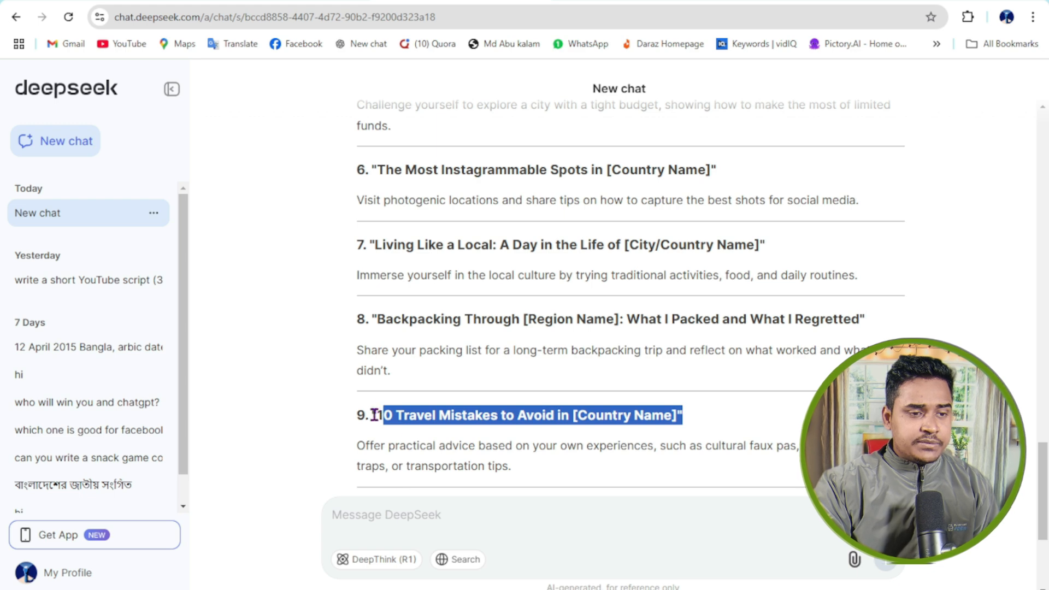
left_click_drag(376, 415, 679, 409)
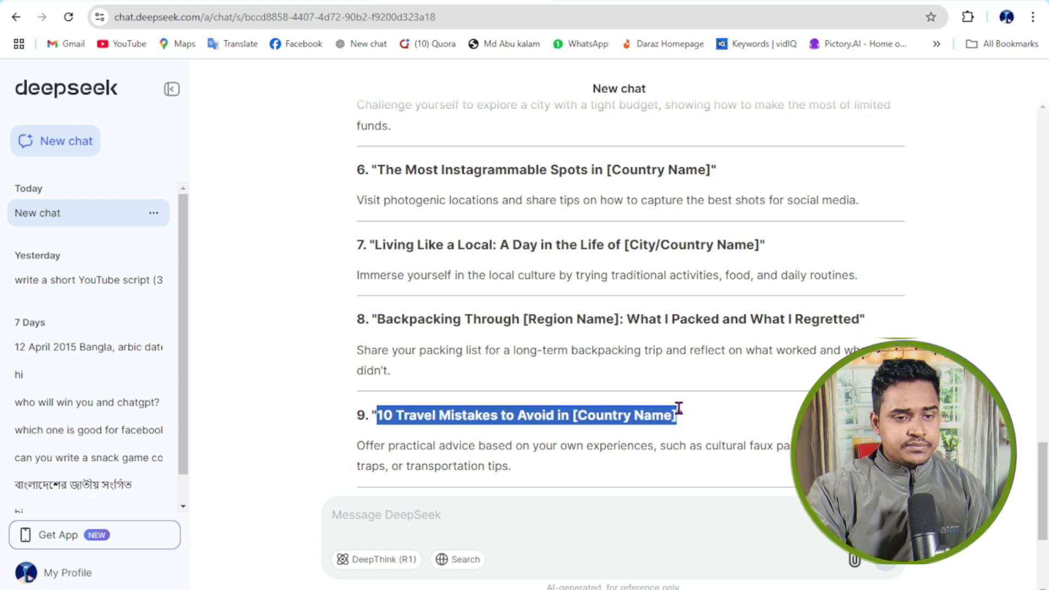
right_click(640, 419)
left_click(646, 435)
Step: Paste the copied title into the message and replace the country placeholder and closing quote with "New york."
left_click(483, 508)
right_click(484, 510)
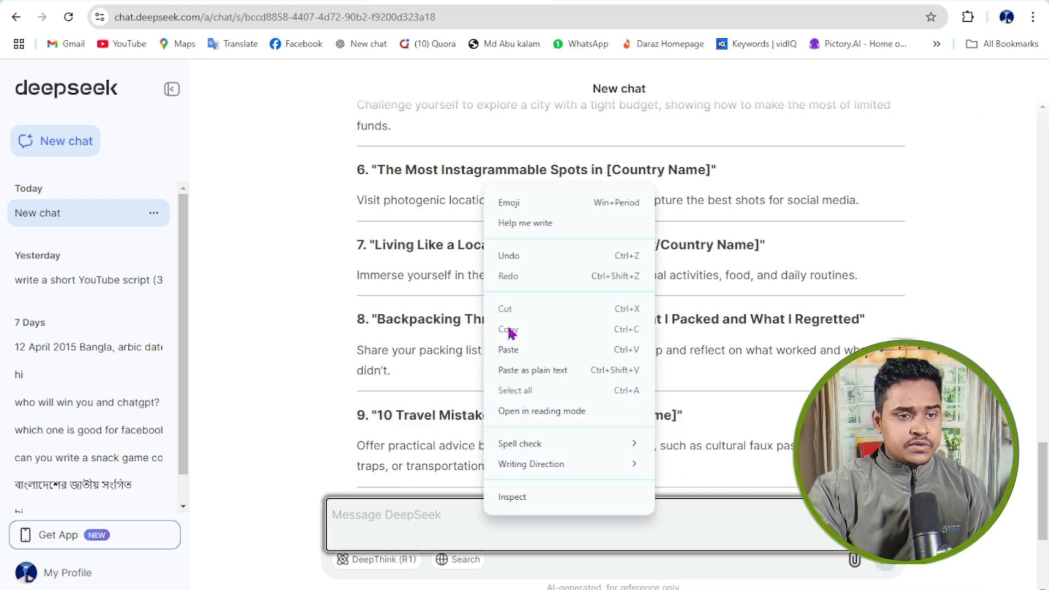
left_click(508, 350)
left_click(499, 516)
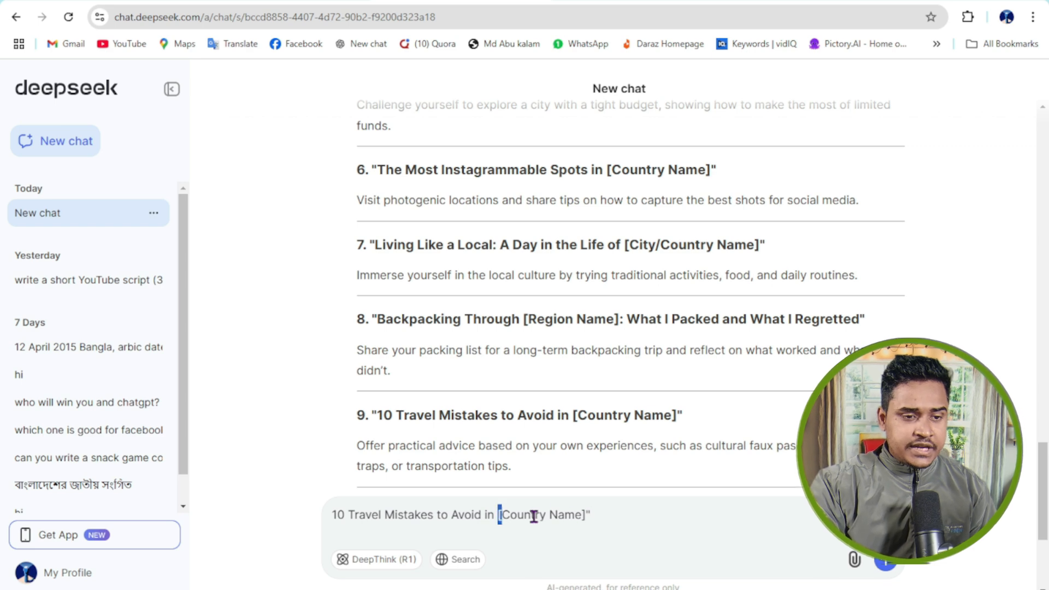
left_click(638, 515, "shift")
type("New york.")
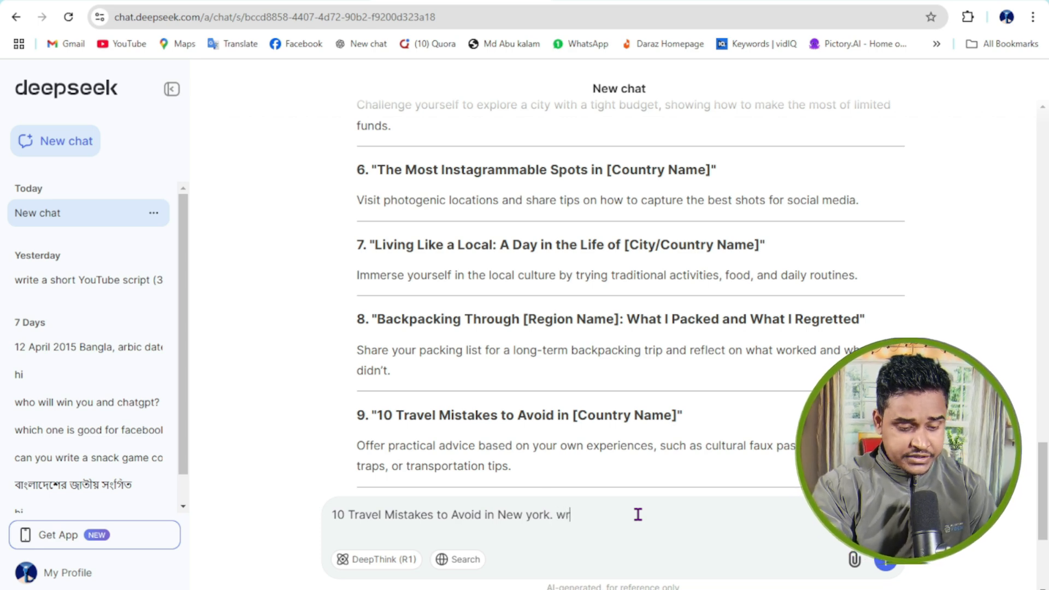
Step: Add "write an eye acting title" to the end of the message and send it
type("eye cati")
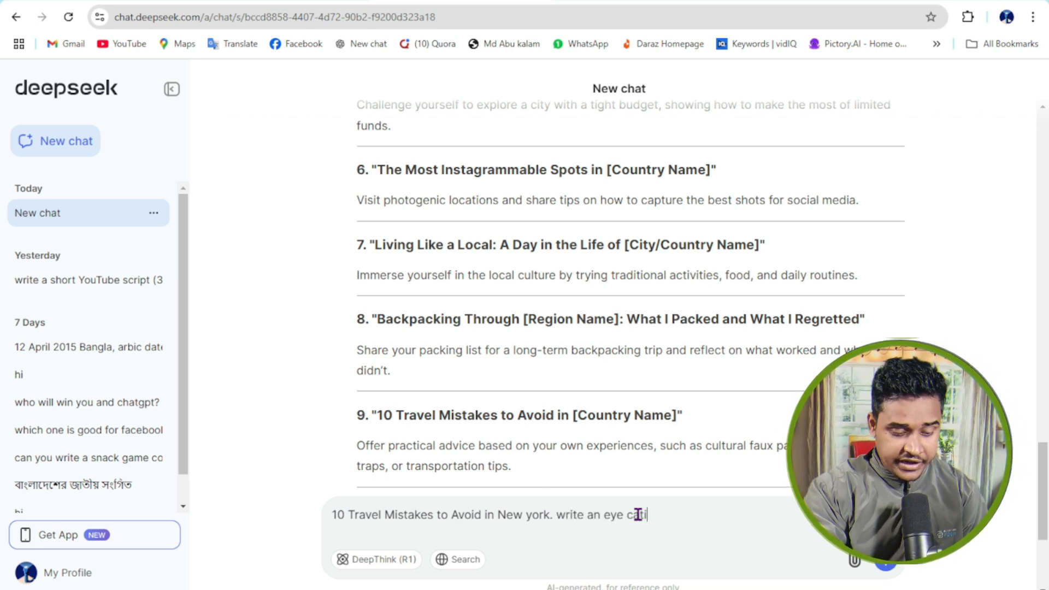
type("ng title")
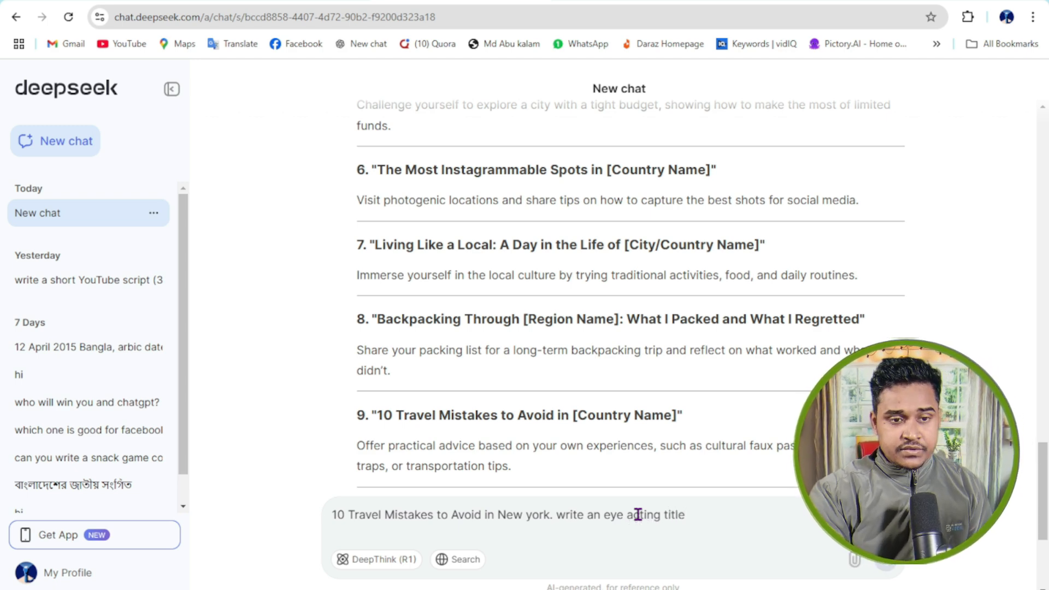
key("Return")
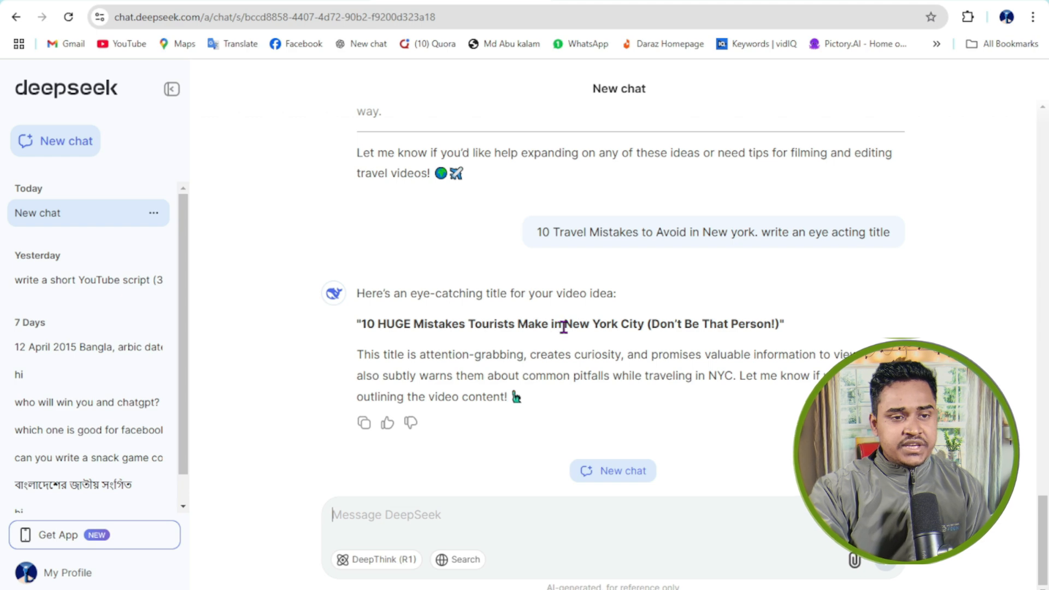
Step: Copy the title "10 HUGE Mistakes Tourists Make in New York City (Don't Be That Person!)" and switch to invideo AI
left_click_drag(781, 325, 346, 324)
right_click(389, 319)
left_click(415, 339)
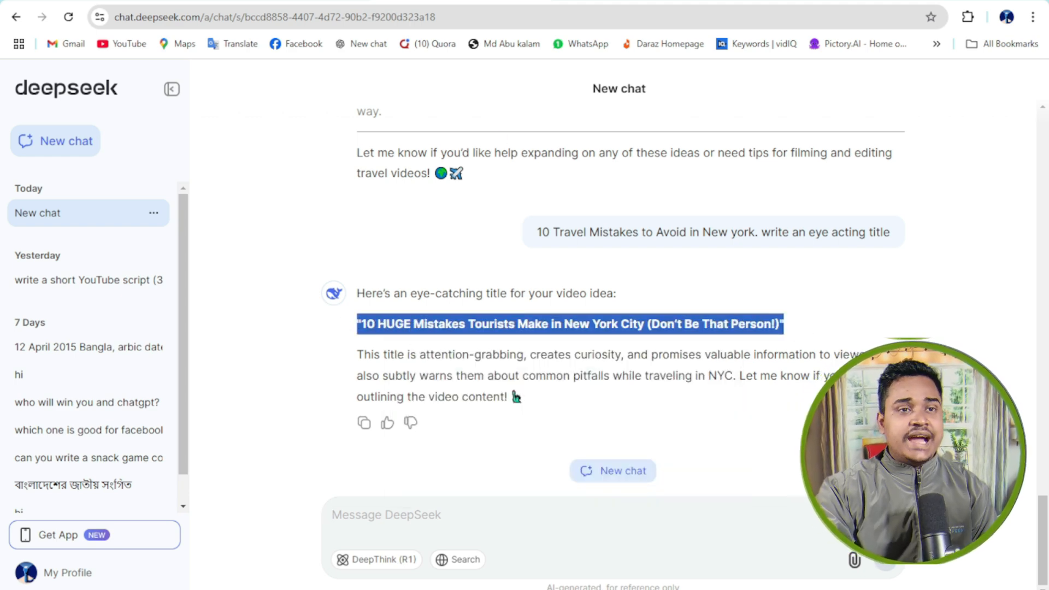
left_click(608, 1)
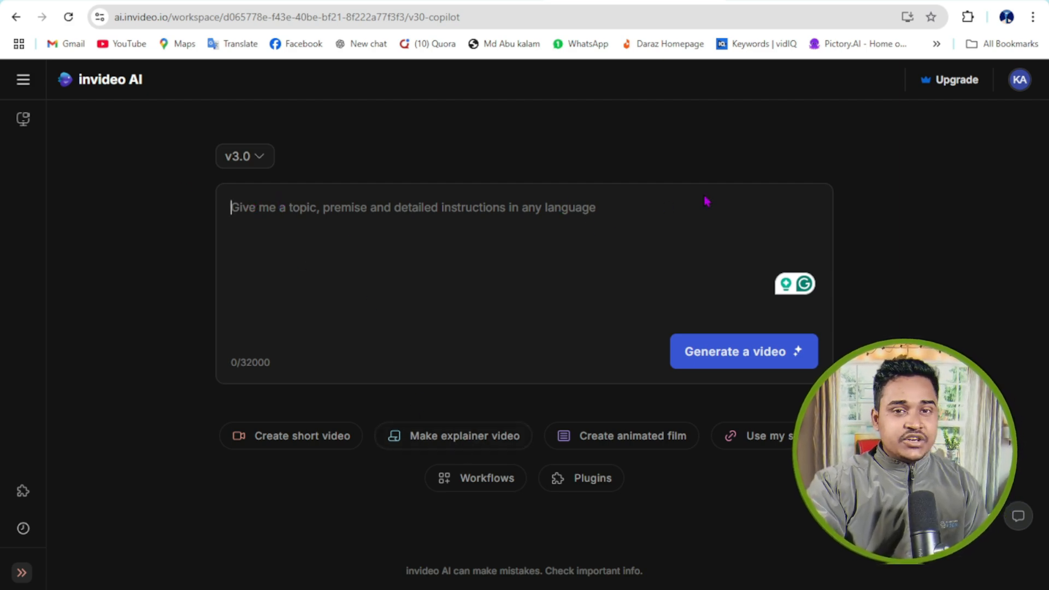
Step: Start an explainer video with a length of 5 minutes and YouTube as the platform
left_click(453, 446)
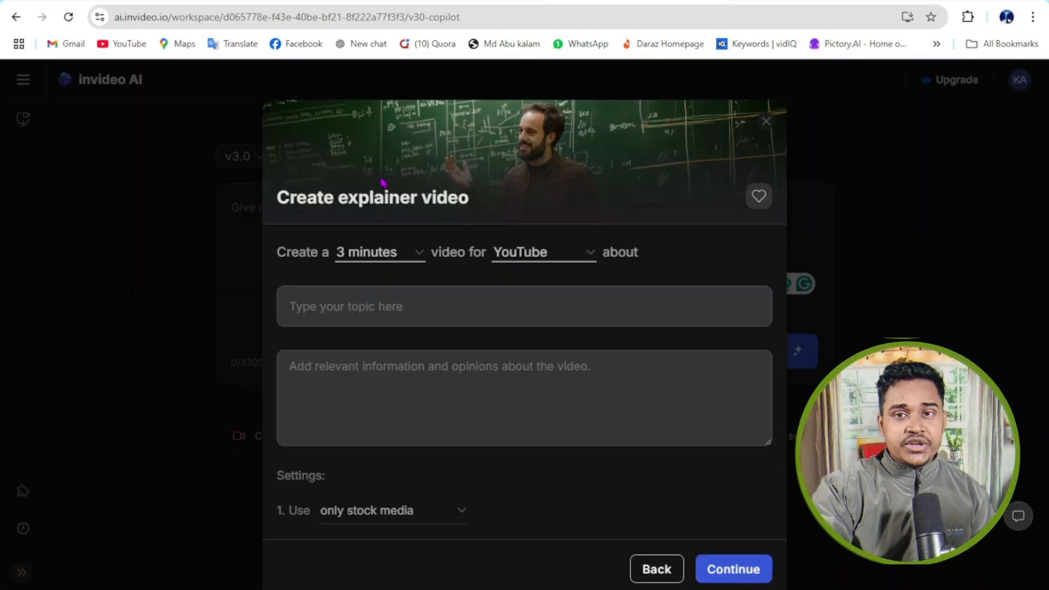
left_click(372, 257)
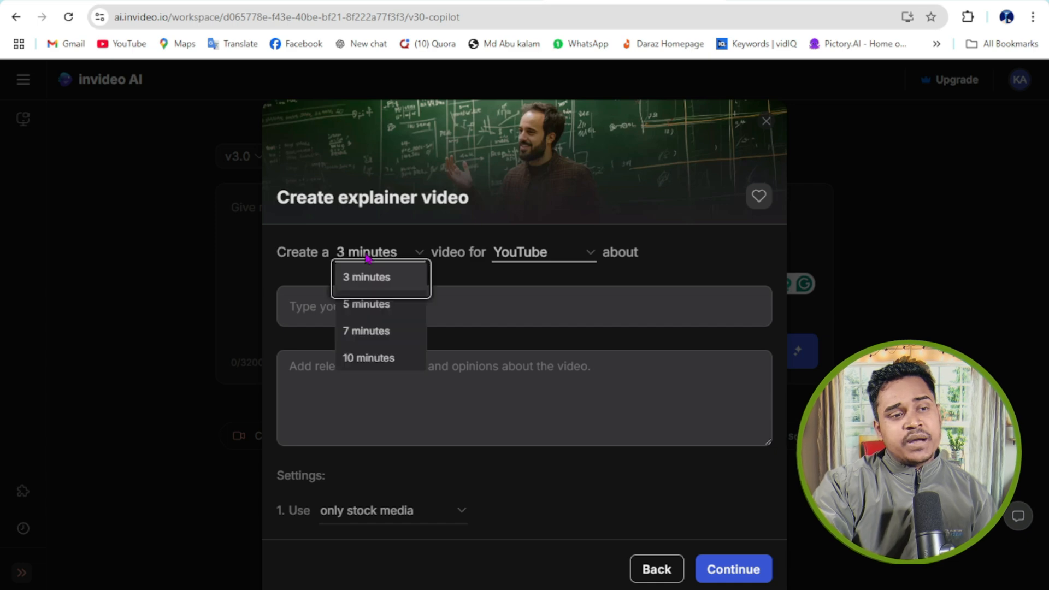
left_click(372, 310)
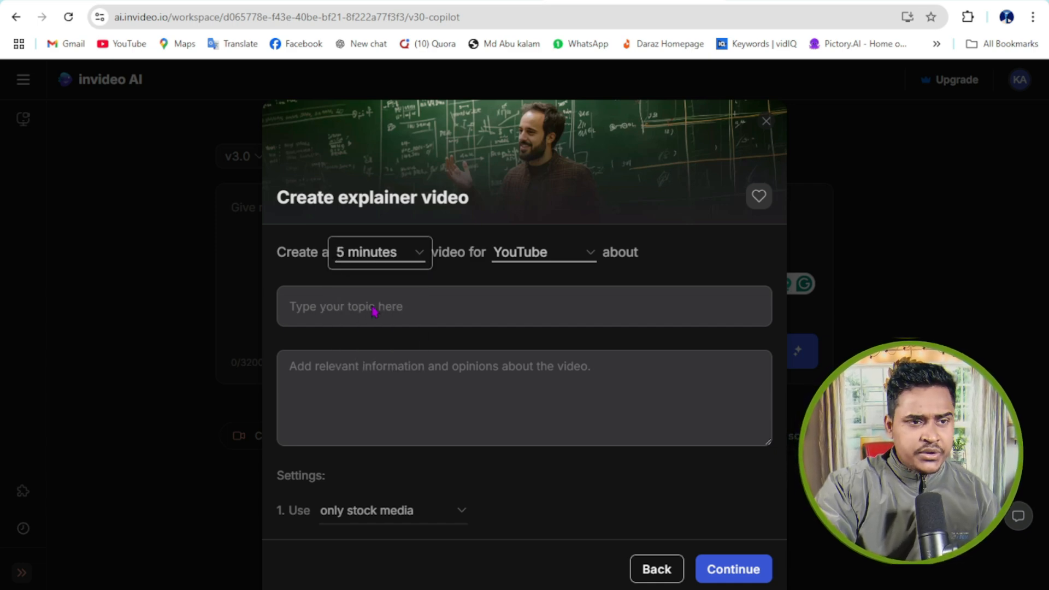
left_click(523, 263)
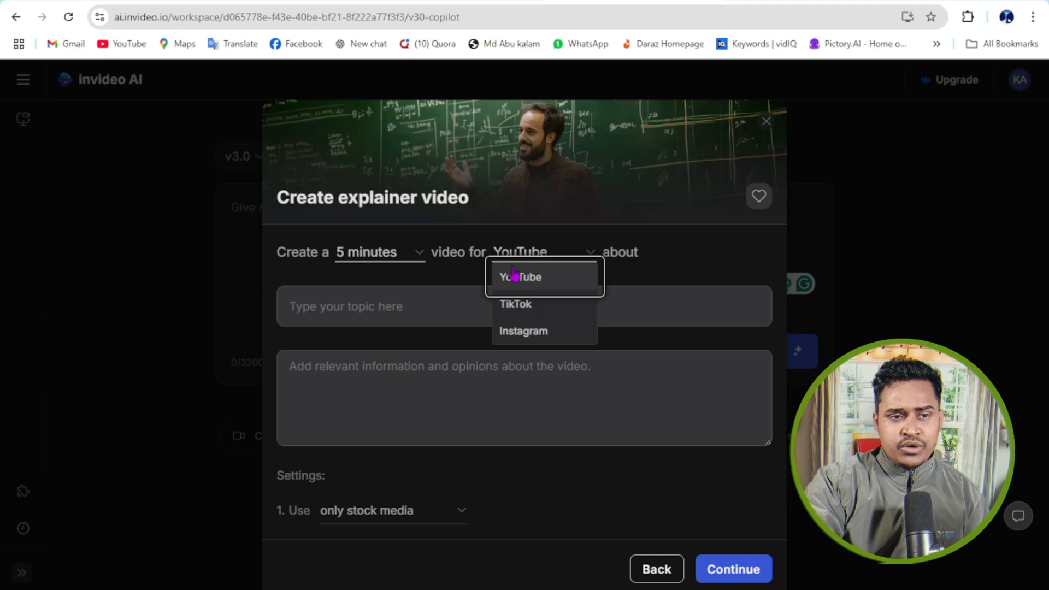
left_click(451, 286)
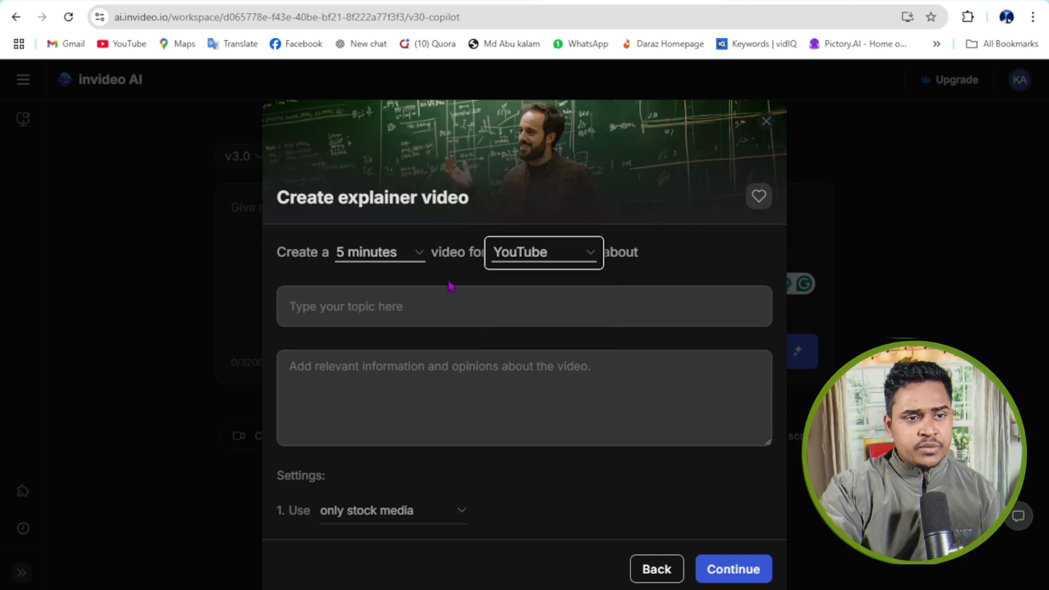
Step: Paste the copied New York City title as the video's topic and choose only stock media as the media source
right_click(387, 313)
left_click(428, 151)
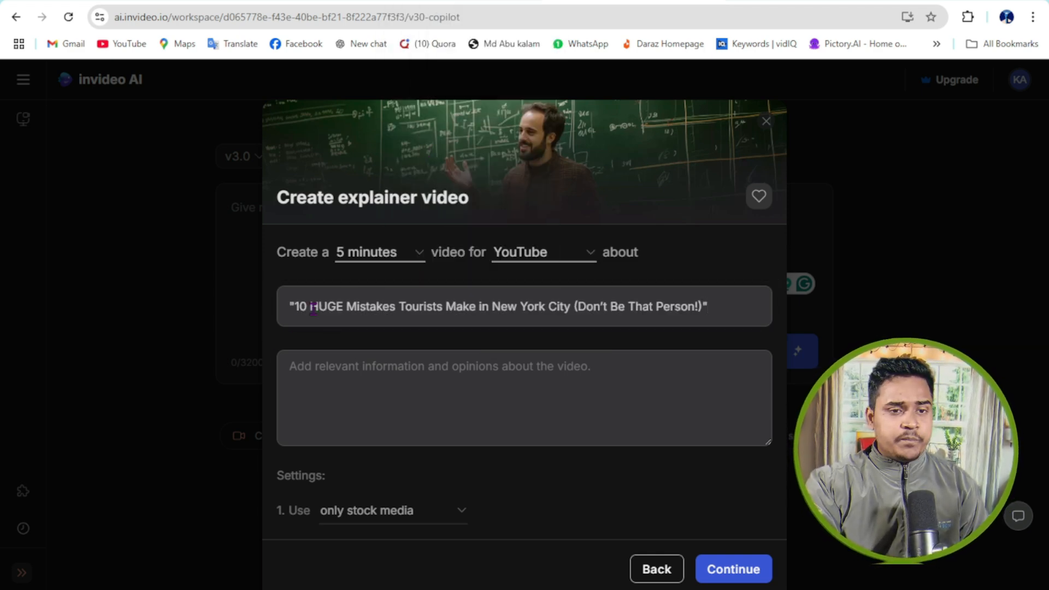
scroll(329, 363, "down", 2)
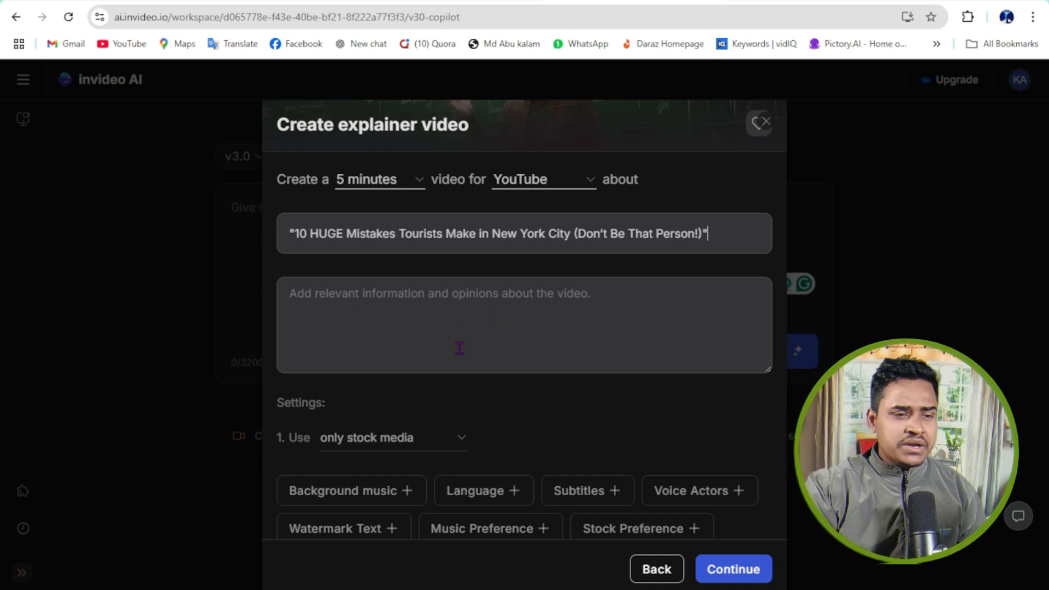
scroll(459, 347, "down", 1)
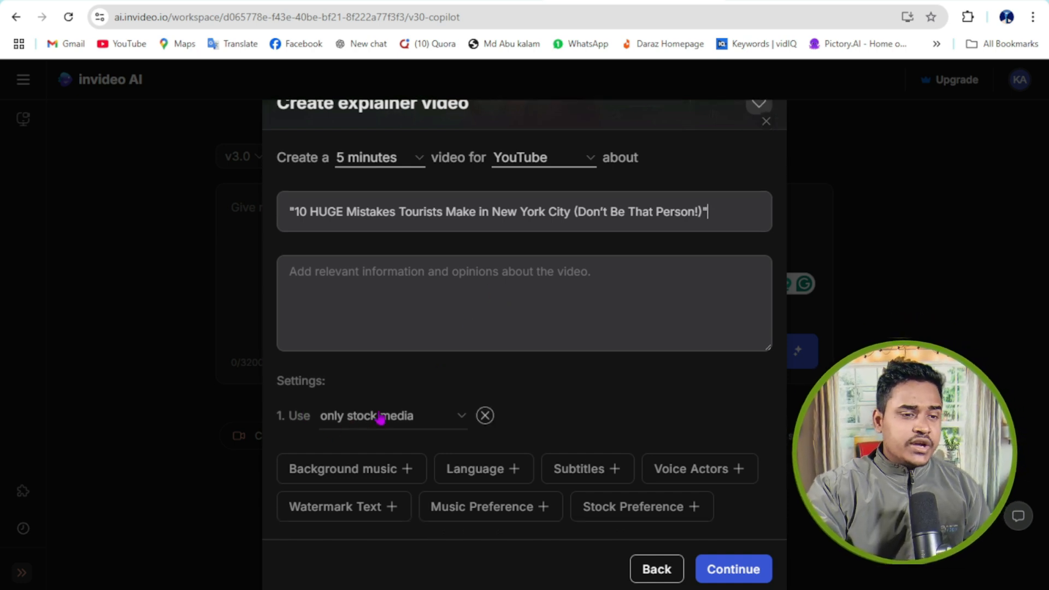
left_click(380, 422)
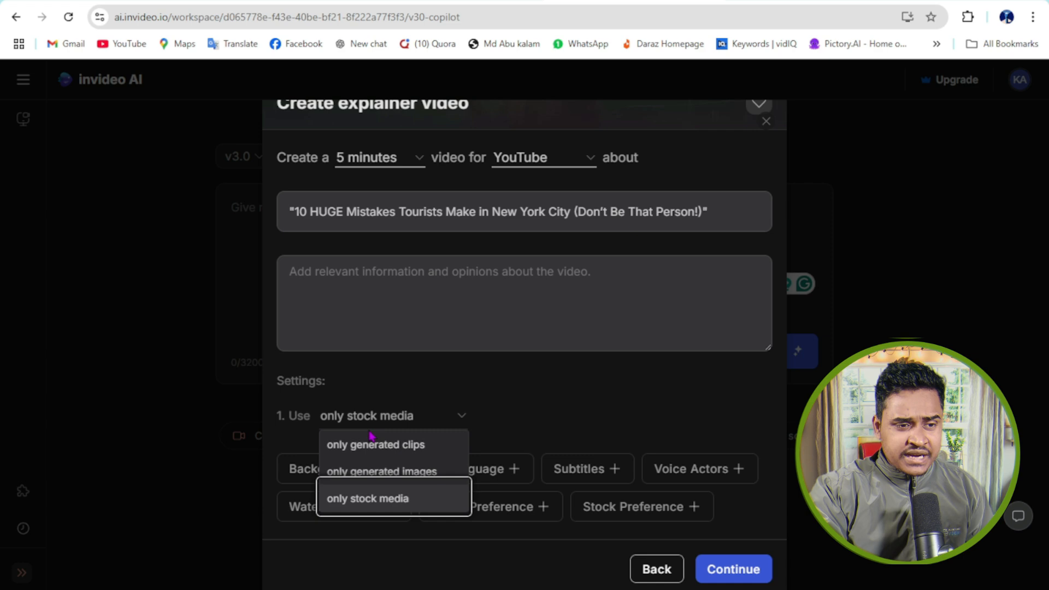
left_click(379, 498)
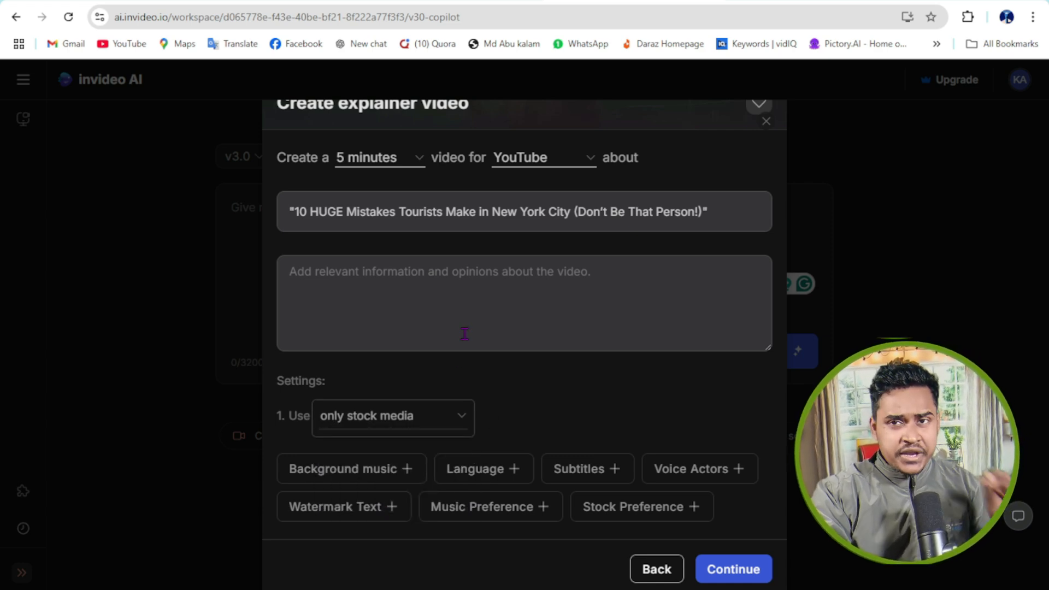
left_click(405, 420)
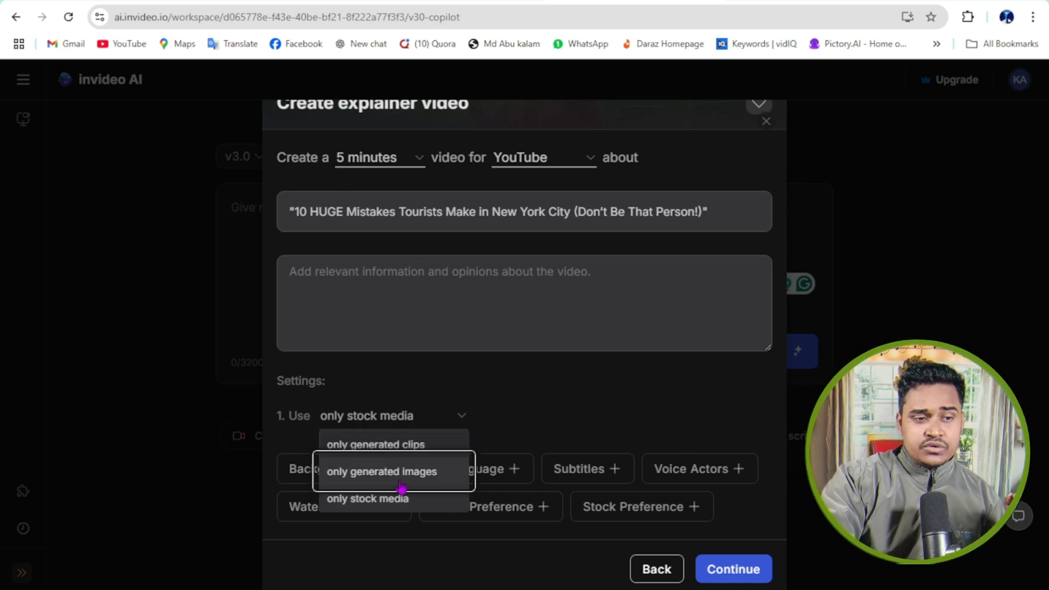
left_click(366, 501)
Step: Add a background music setting described as "inspire and travel"
left_click(405, 472)
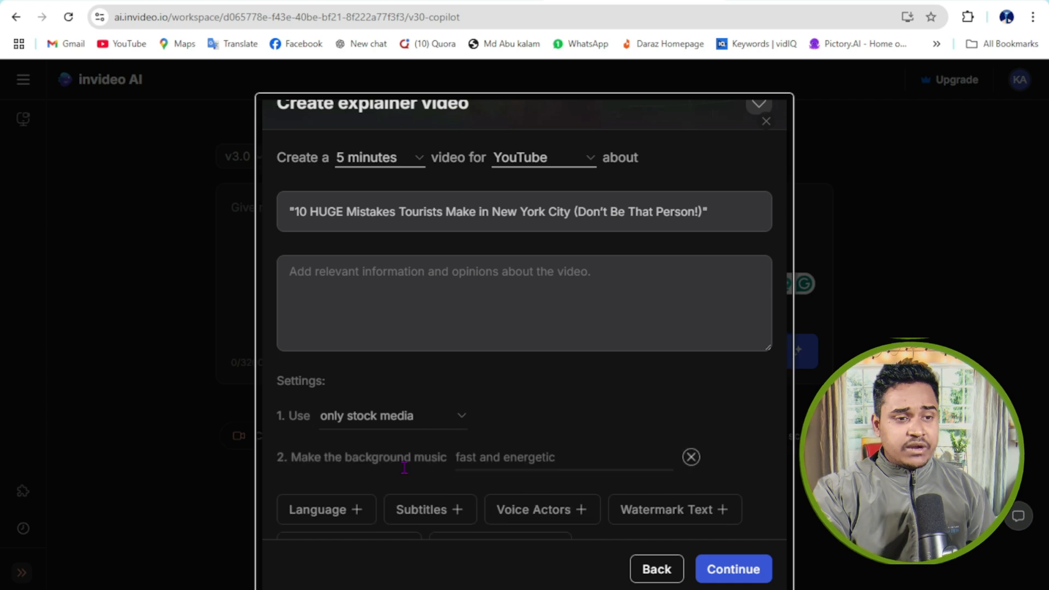
left_click(501, 458)
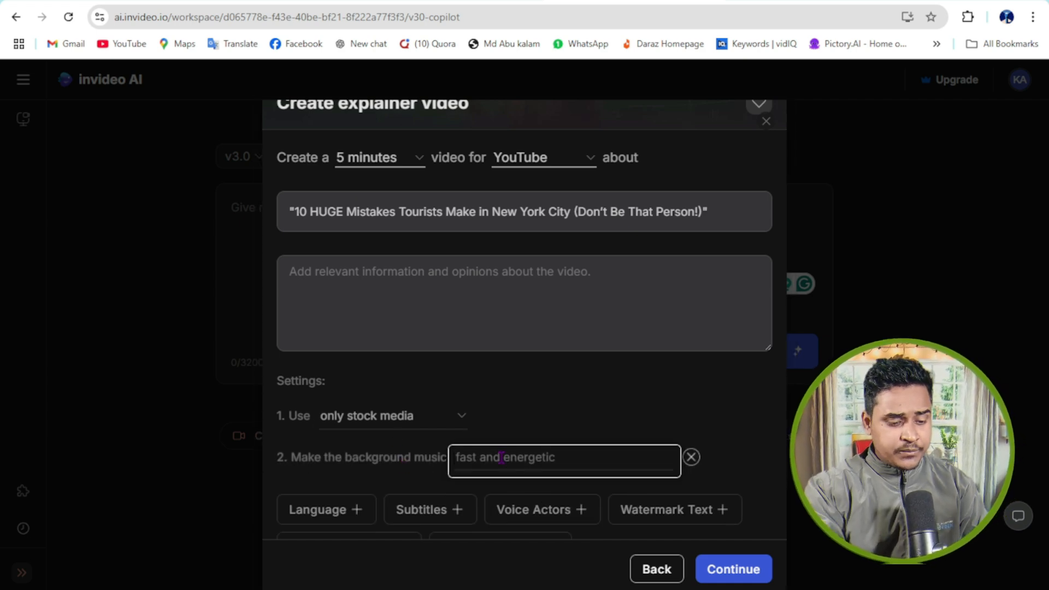
type("inspire and travel")
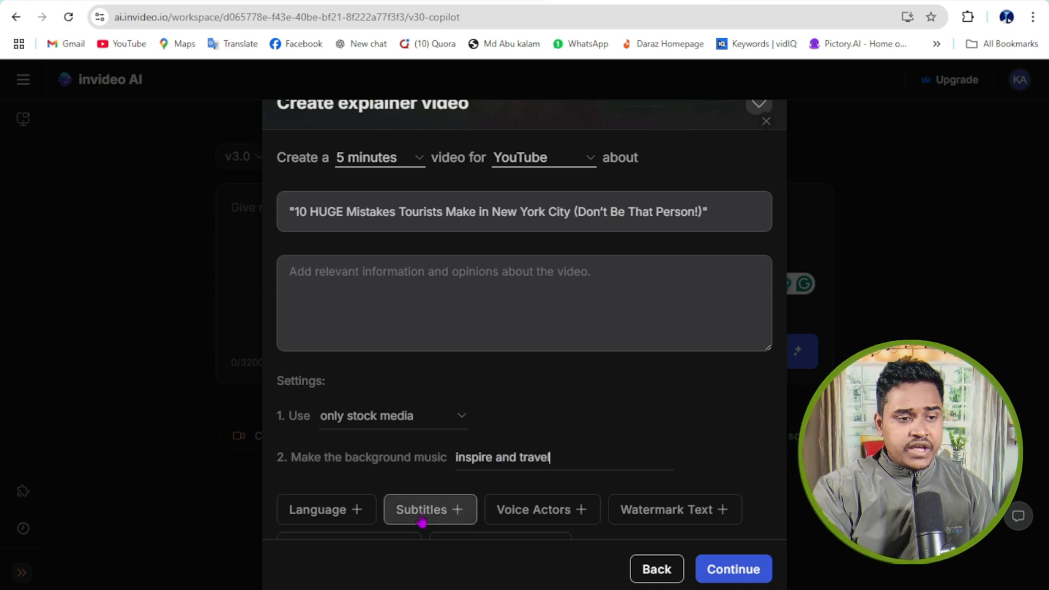
Step: Add a language setting to the explainer video, look through the available languages and keep English
left_click(353, 518)
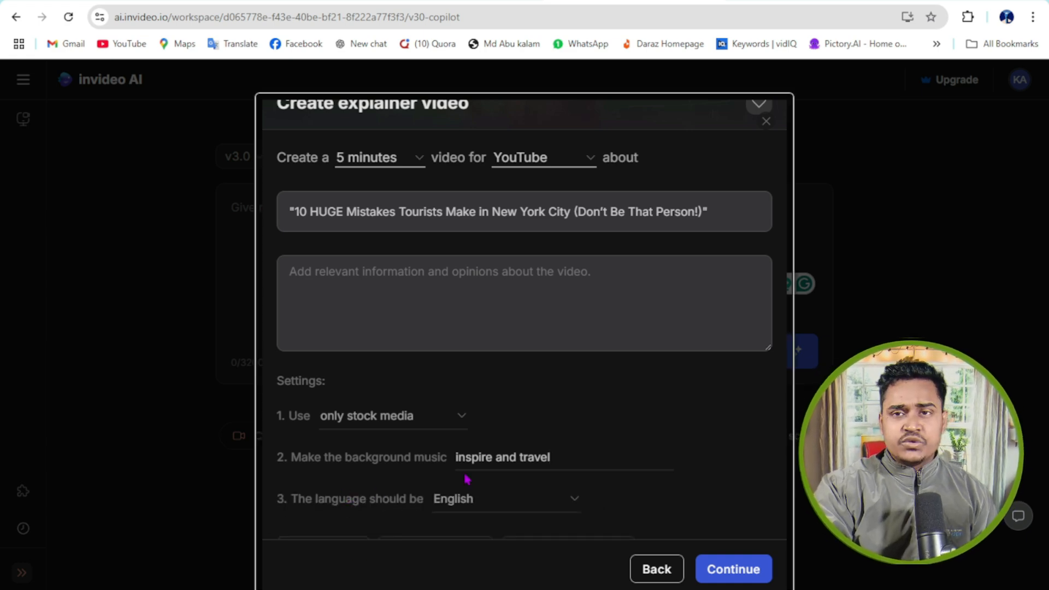
scroll(528, 444, "down", 2)
left_click(469, 421)
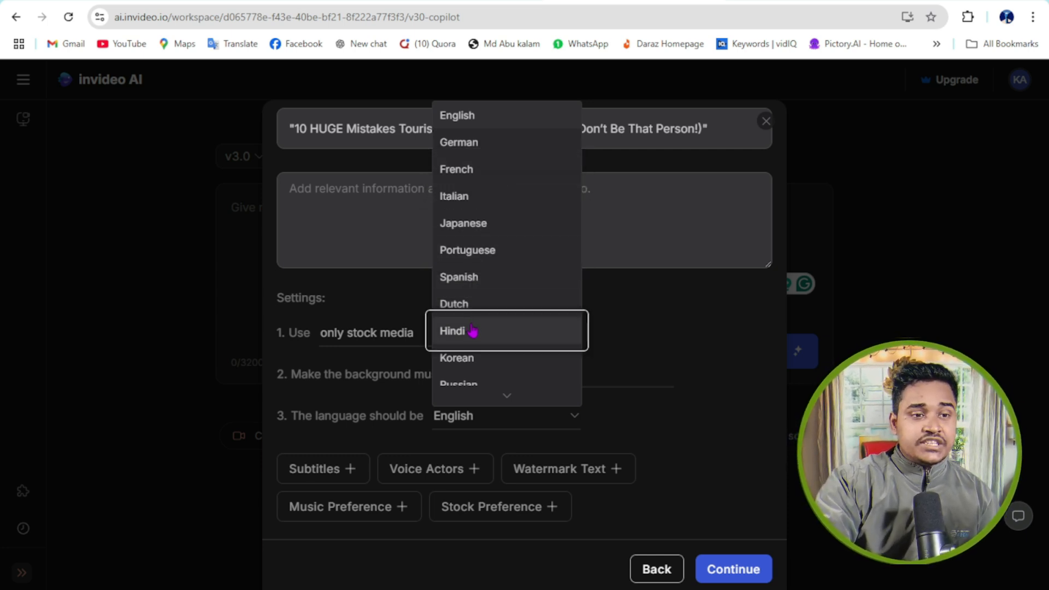
scroll(472, 336, "down", 3)
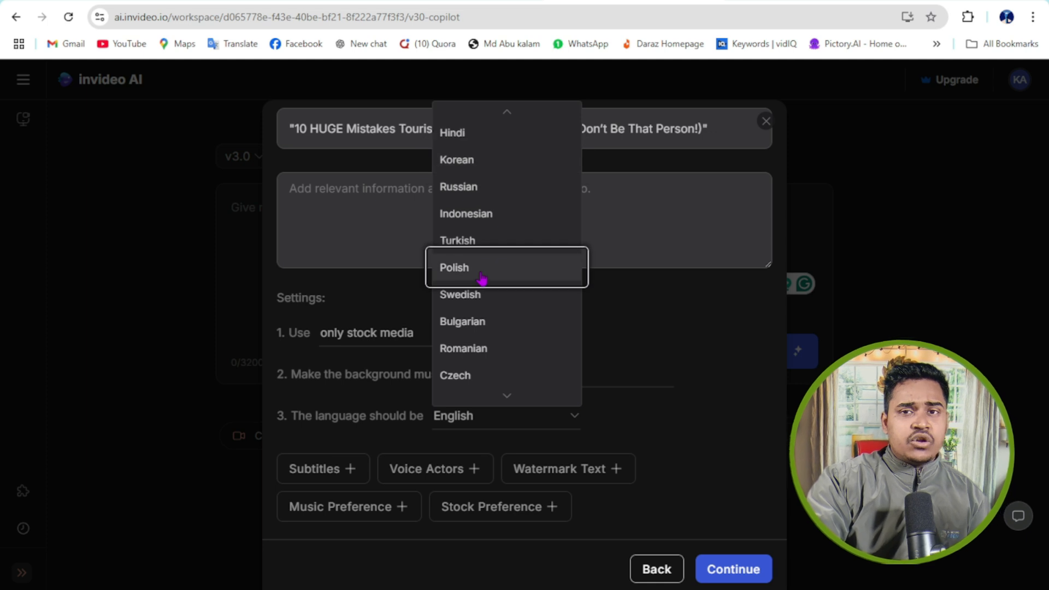
scroll(499, 280, "down", 3)
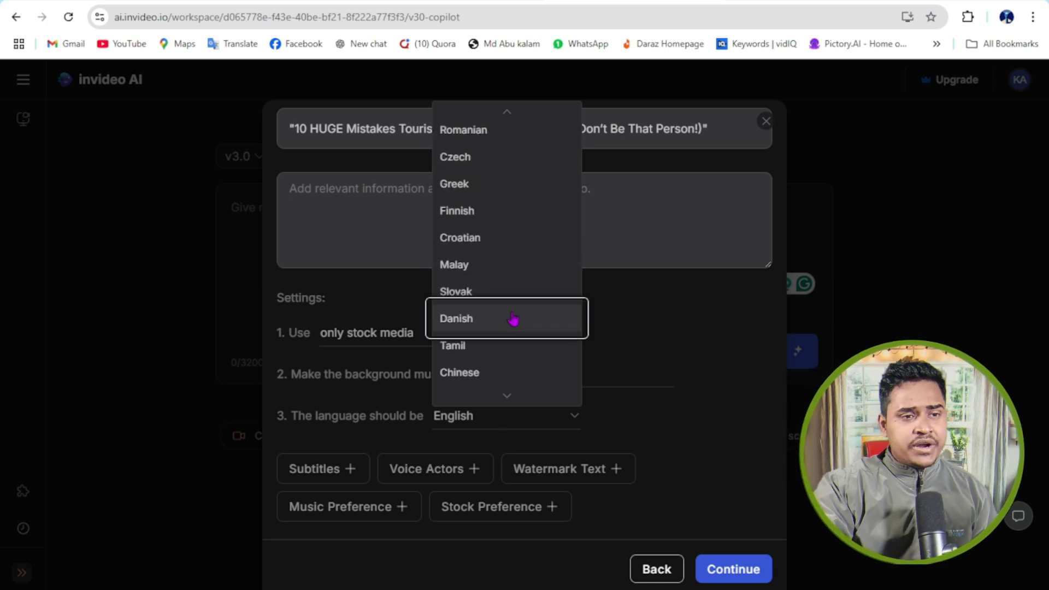
left_click(386, 564)
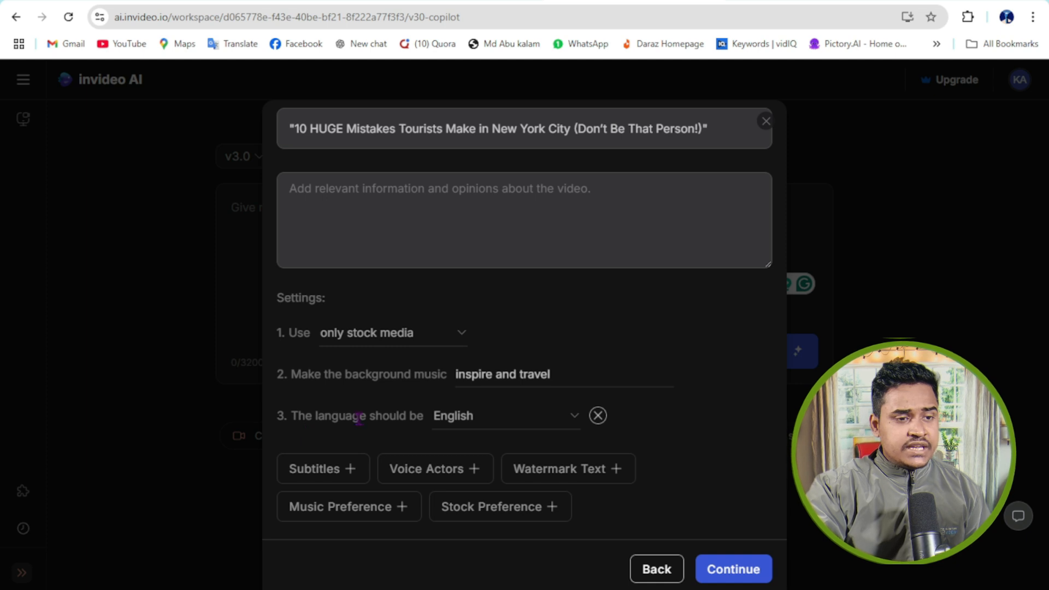
Step: Add a voice actor setting that uses a female, middle-aged British voice for the Narrator
left_click(475, 475)
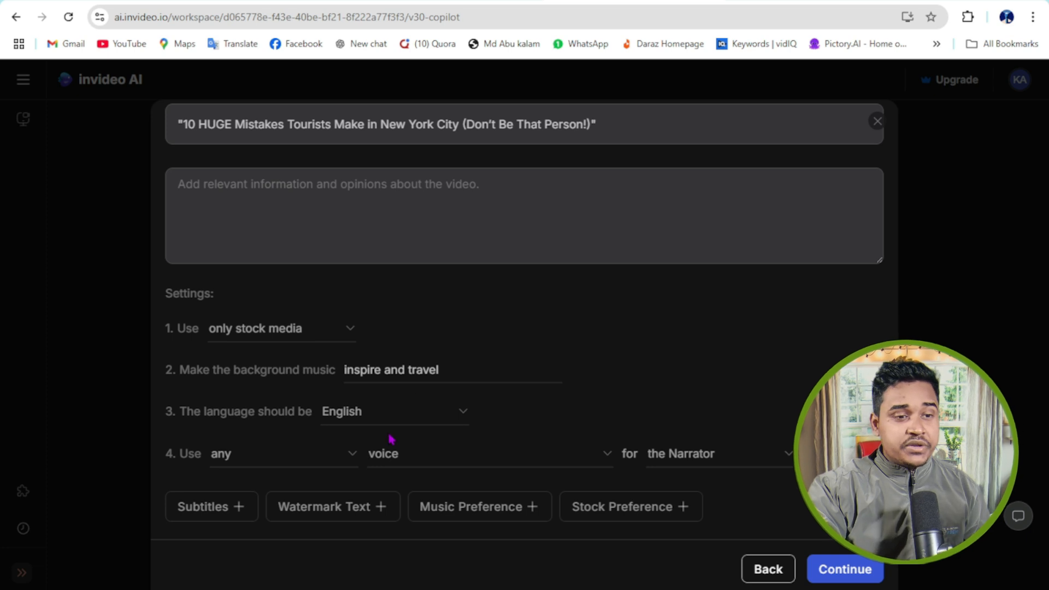
left_click(314, 467)
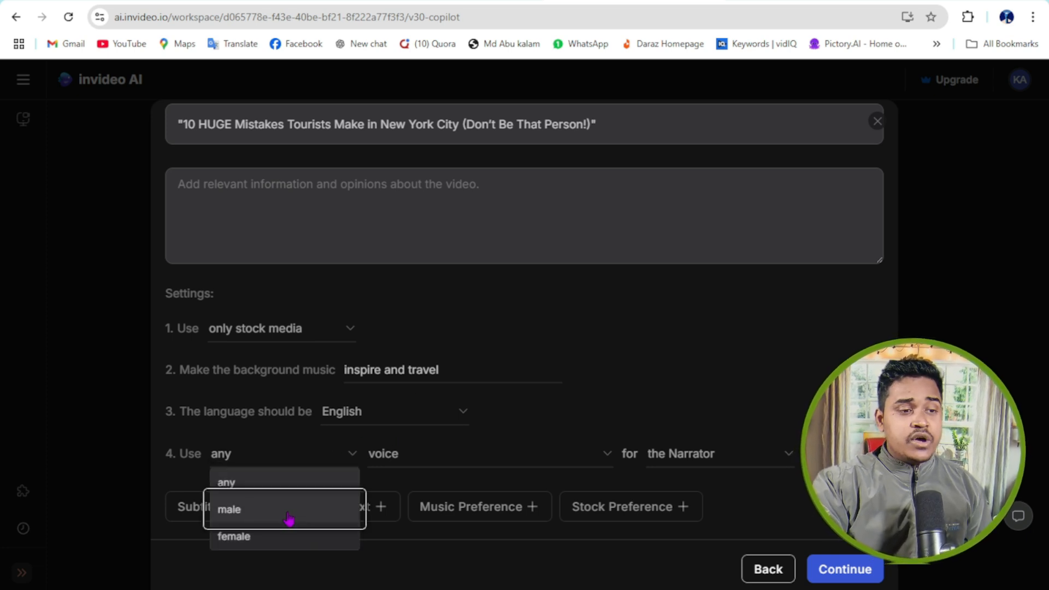
left_click(279, 535)
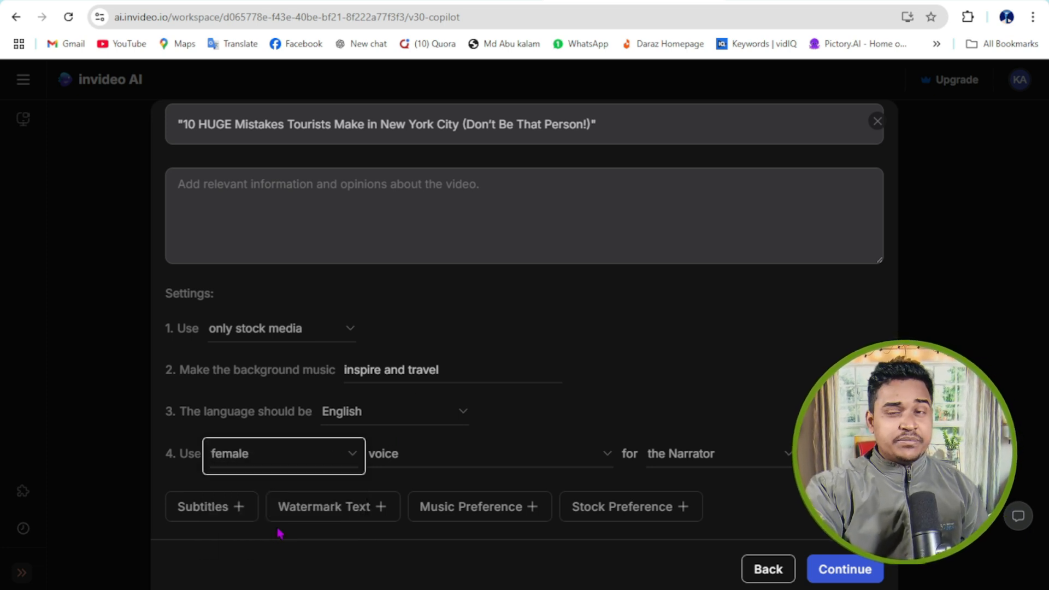
left_click(422, 465)
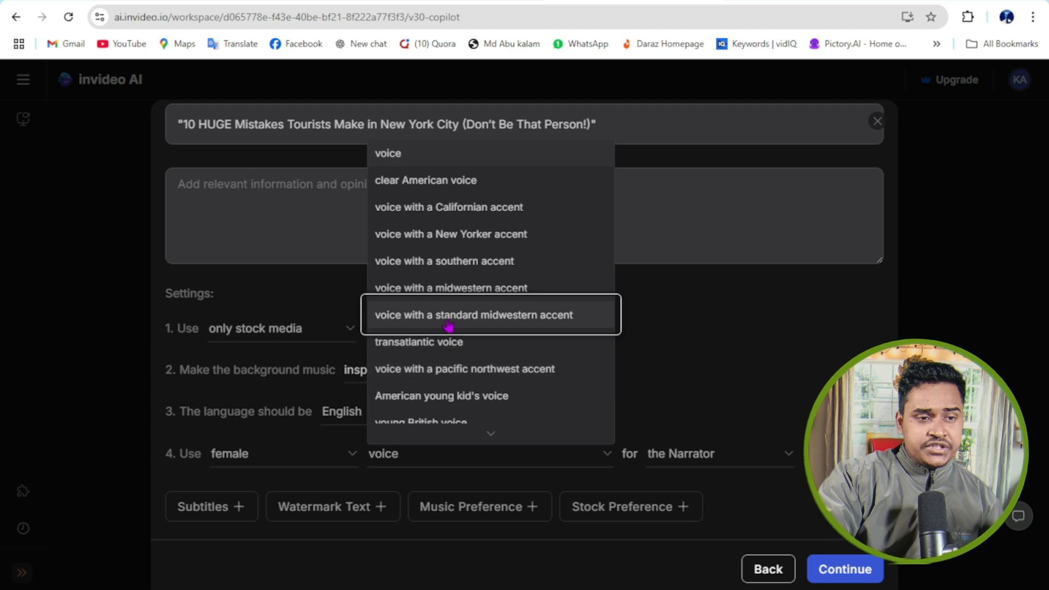
scroll(447, 326, "down", 1)
scroll(449, 328, "down", 2)
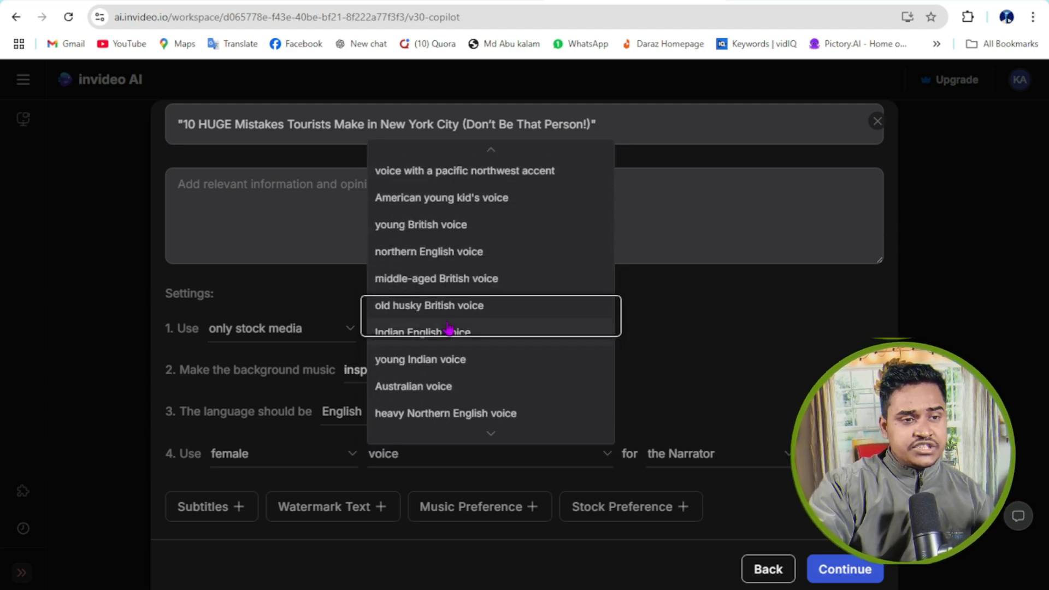
left_click(429, 280)
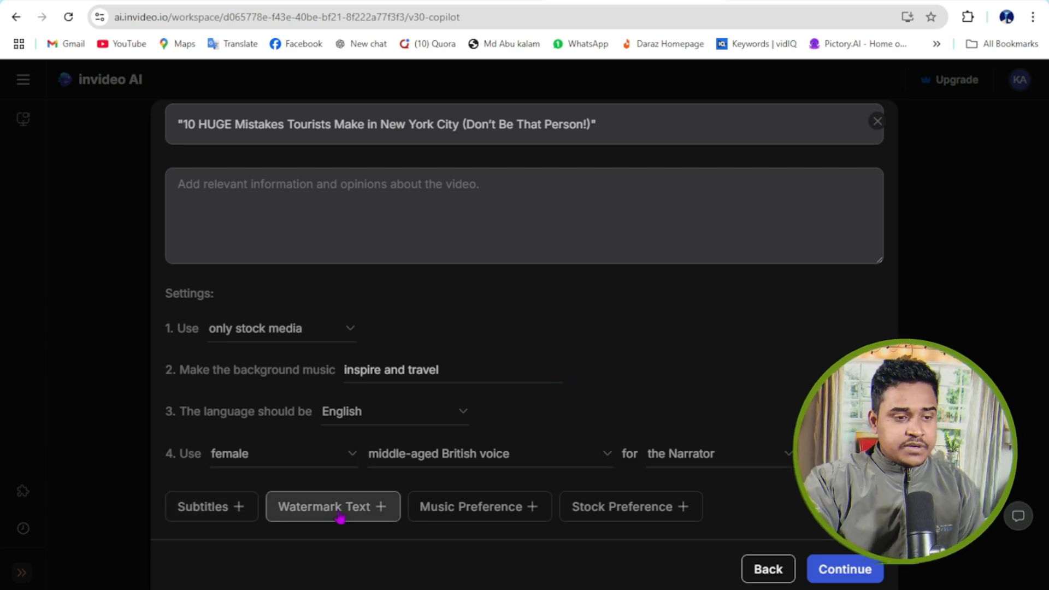
Step: Submit the completed prompt and generate the video with Stock Media, the Tourists audience, the Inspirational look and the Youtube platform
left_click(843, 572)
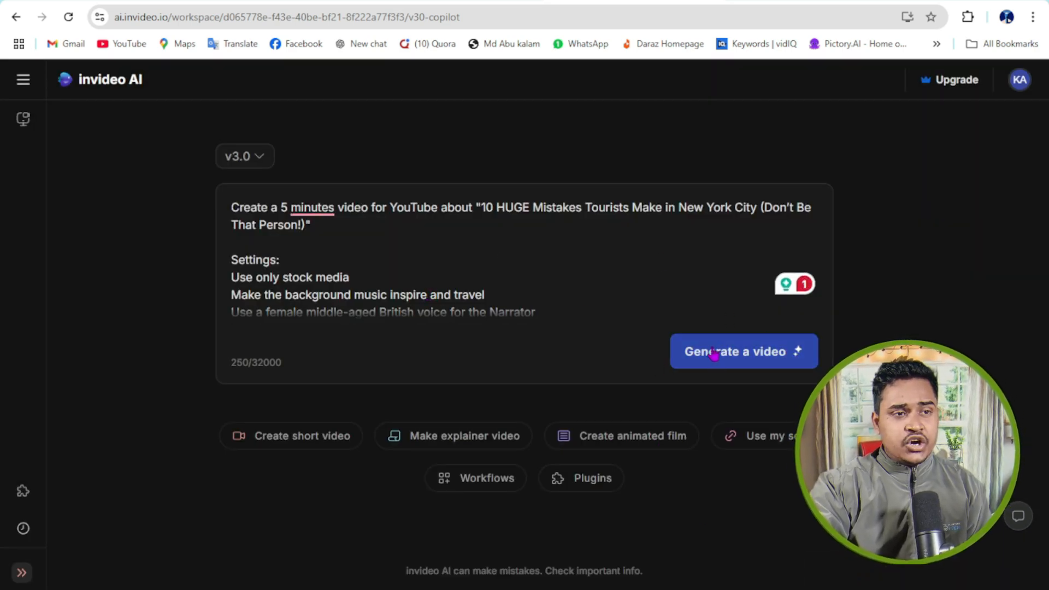
left_click(740, 362)
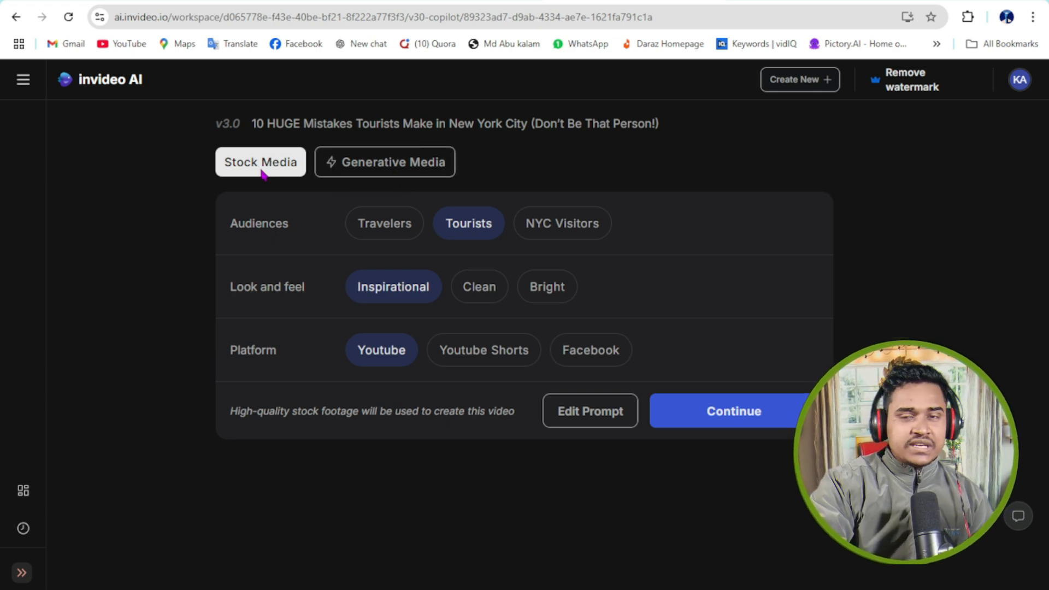
left_click(371, 169)
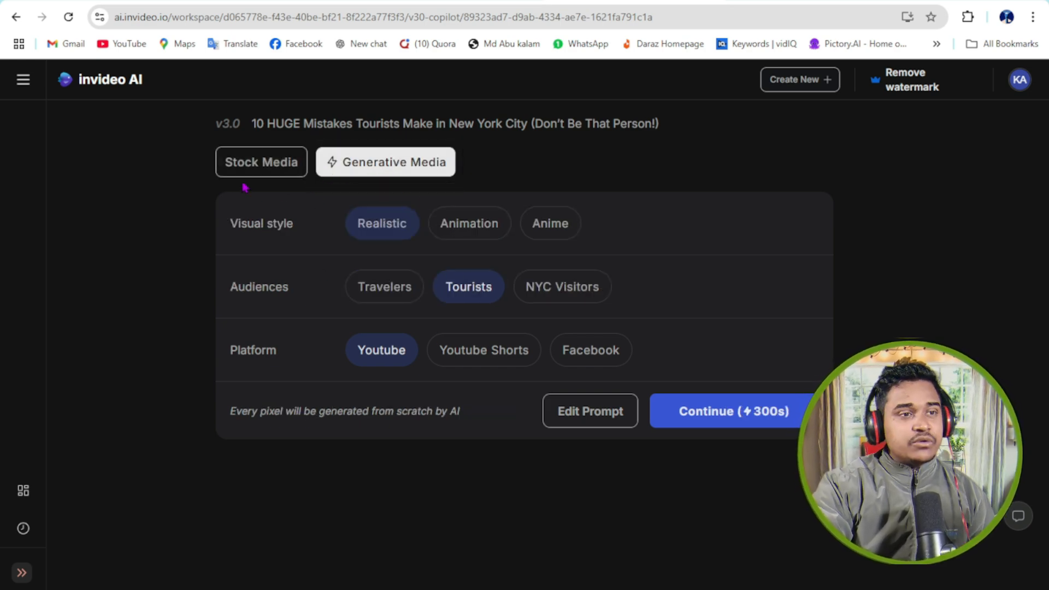
left_click(245, 161)
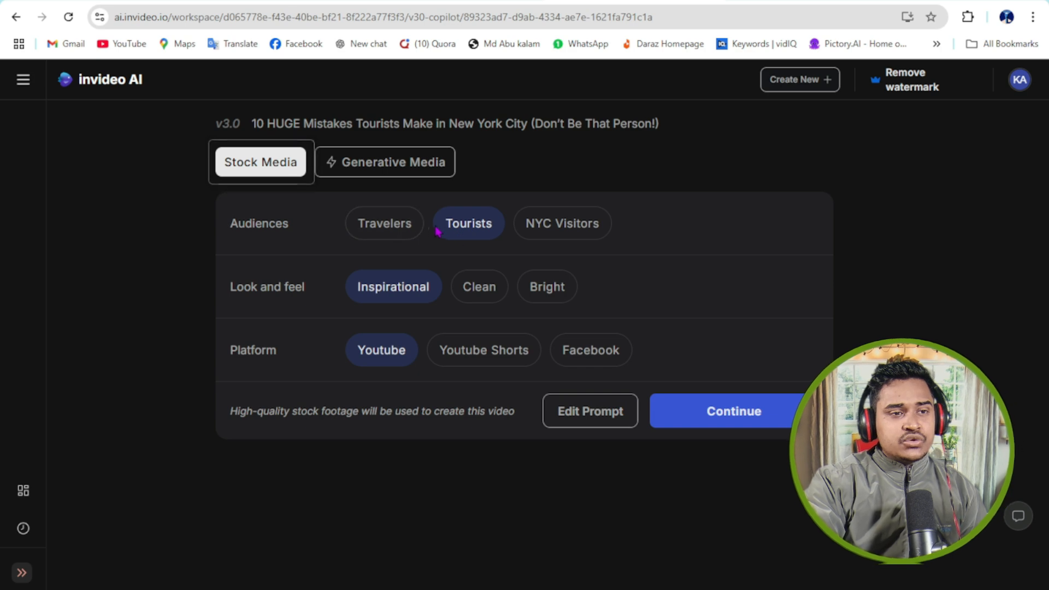
left_click(562, 233)
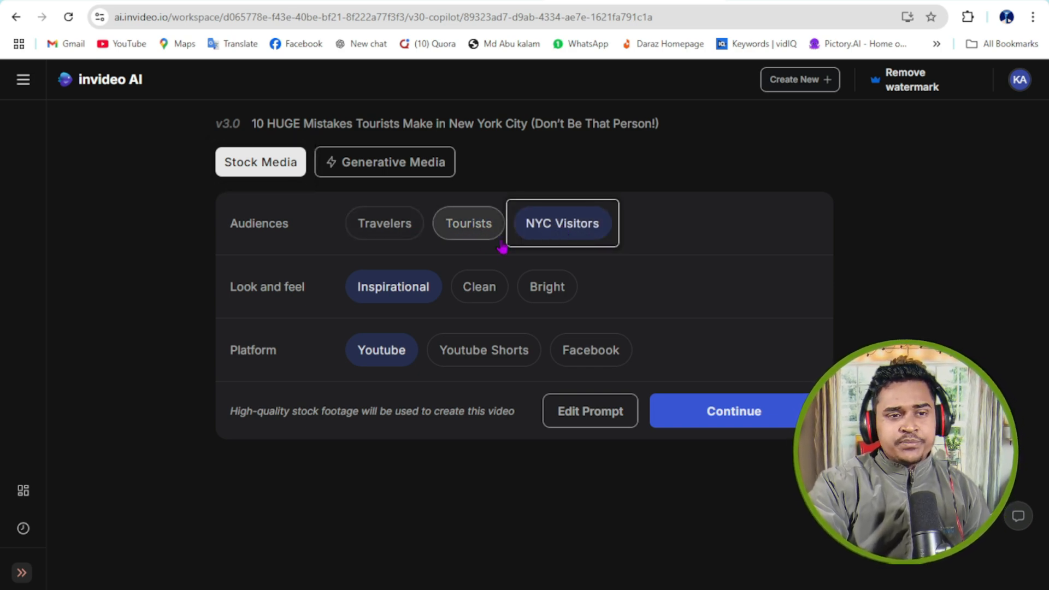
left_click(465, 235)
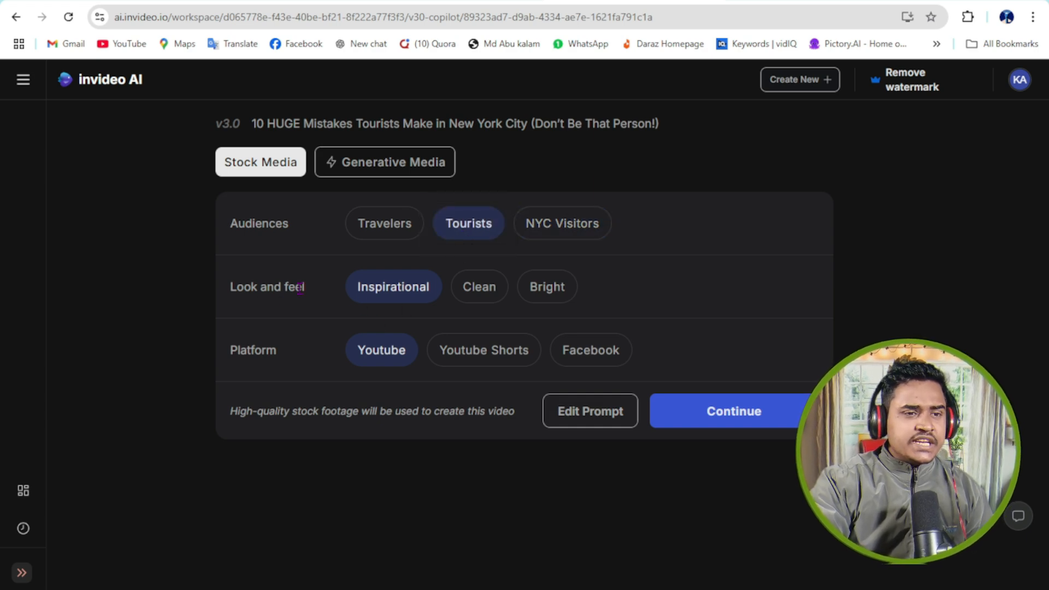
left_click(738, 425)
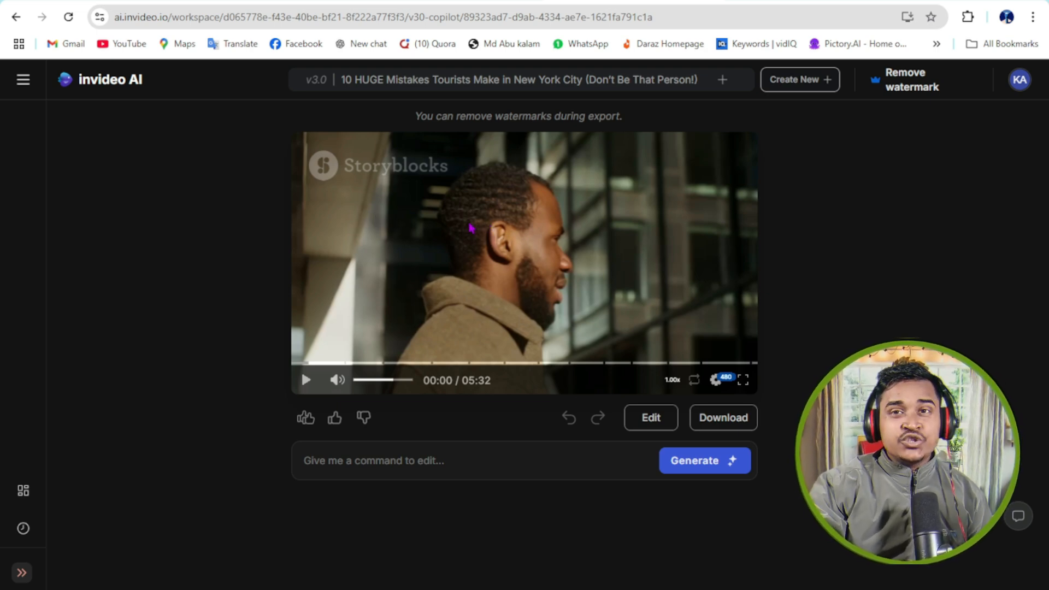
Step: Play the opening seconds of the generated video and pause it
left_click(306, 381)
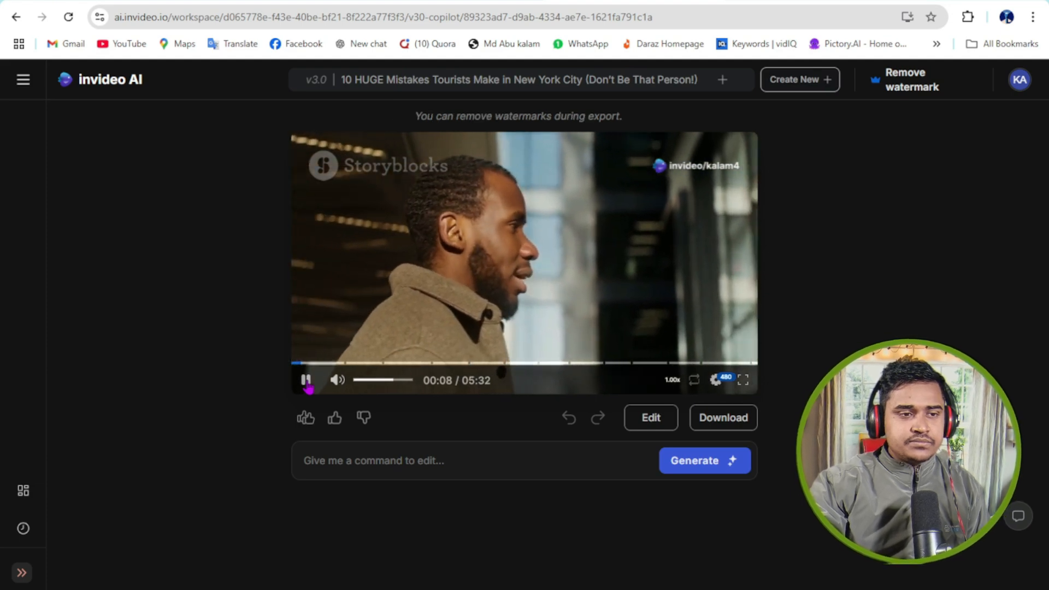
left_click(306, 381)
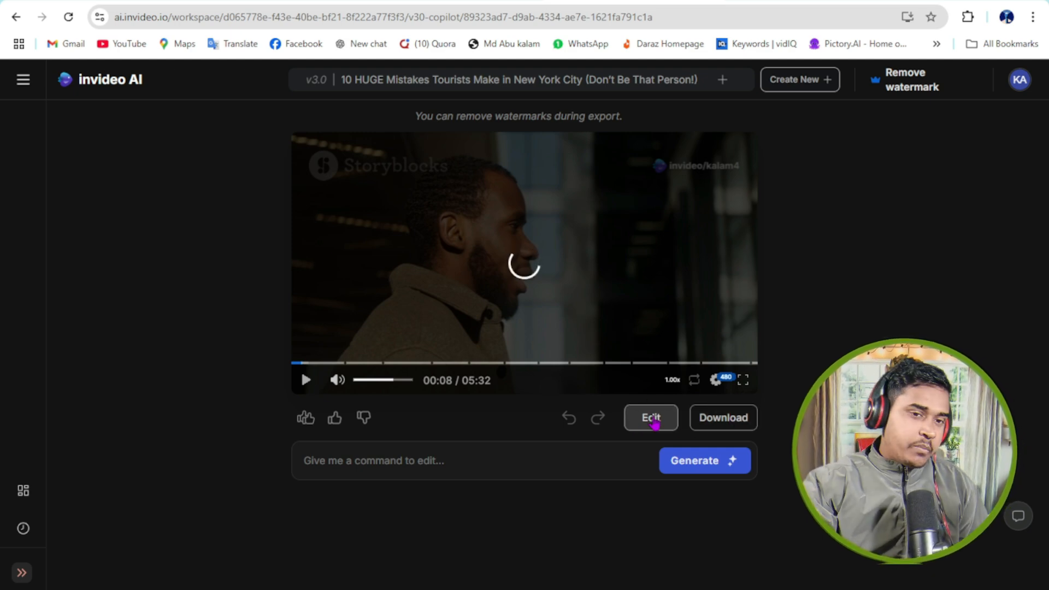
Step: Examine the generated video's media, music and settings in the editor and close it without making changes
left_click(661, 417)
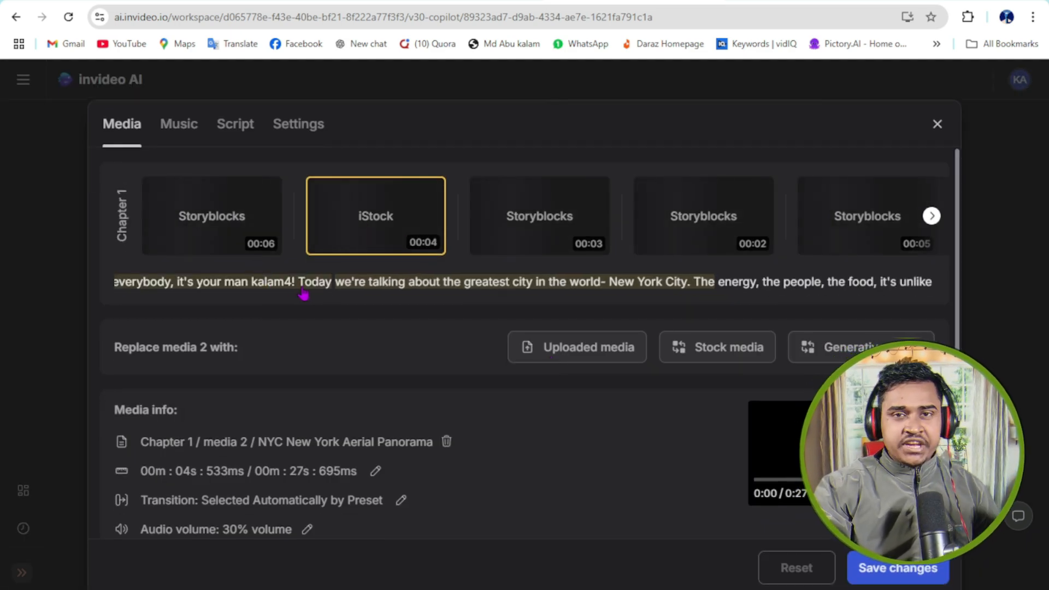
left_click(211, 232)
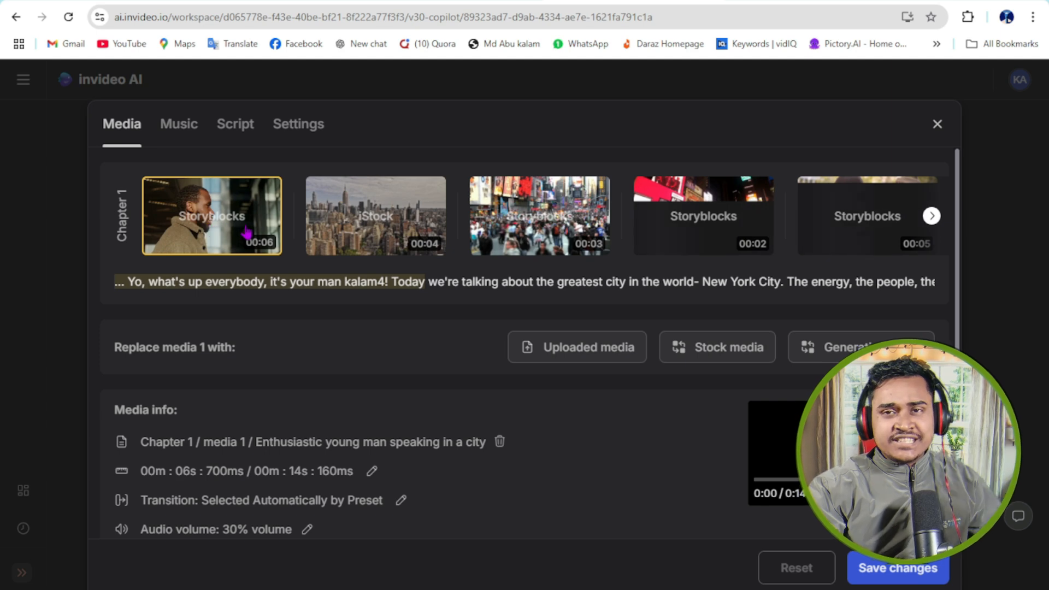
left_click(179, 137)
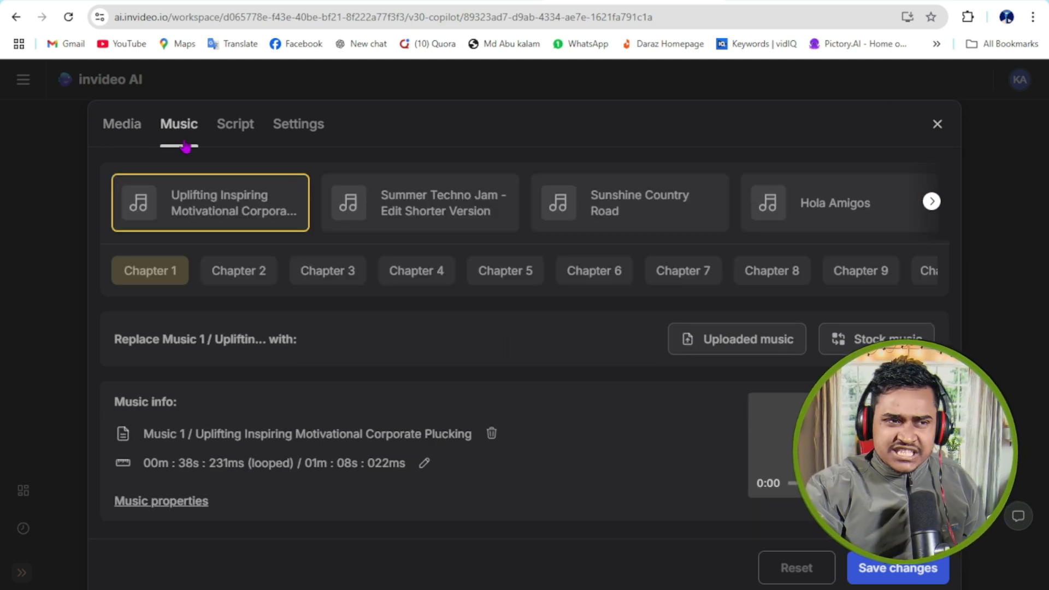
left_click(268, 130)
left_click(301, 131)
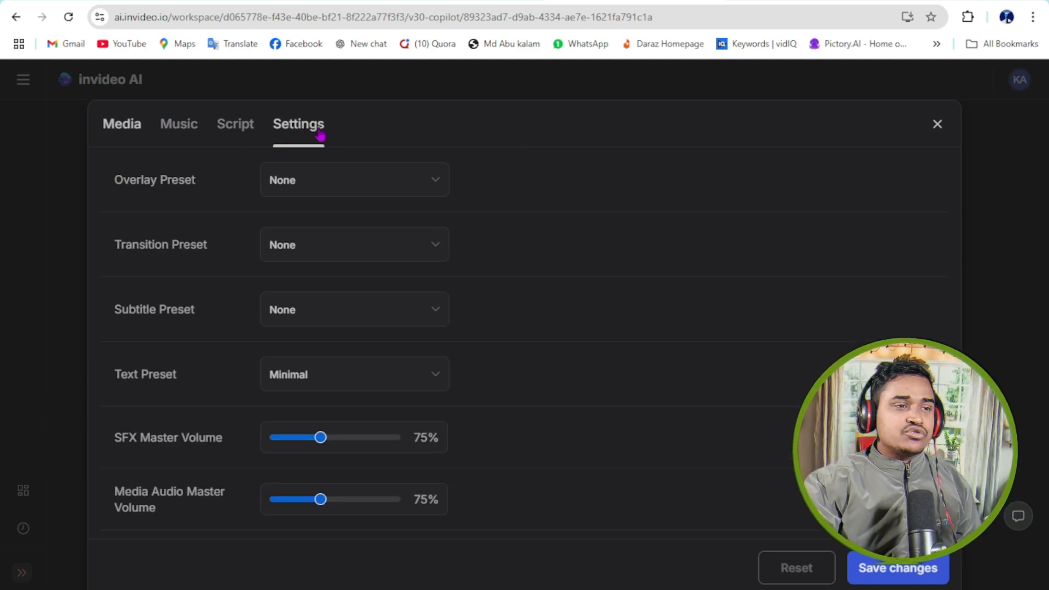
left_click(122, 123)
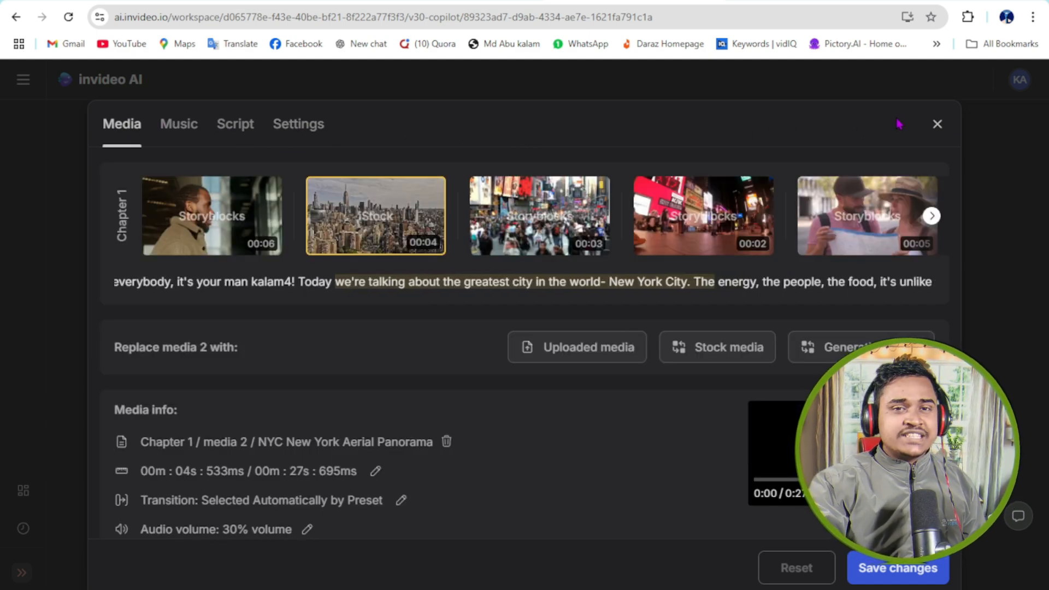
left_click(937, 125)
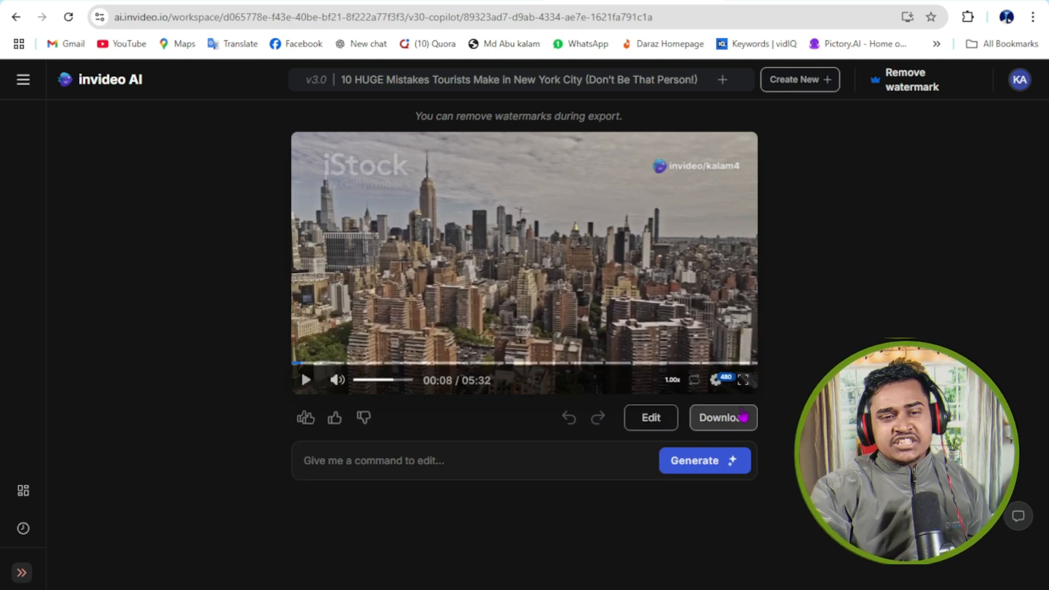
Step: Download the video with Stock Watermarks and Normal invideo AI branding at 1080p
left_click(713, 427)
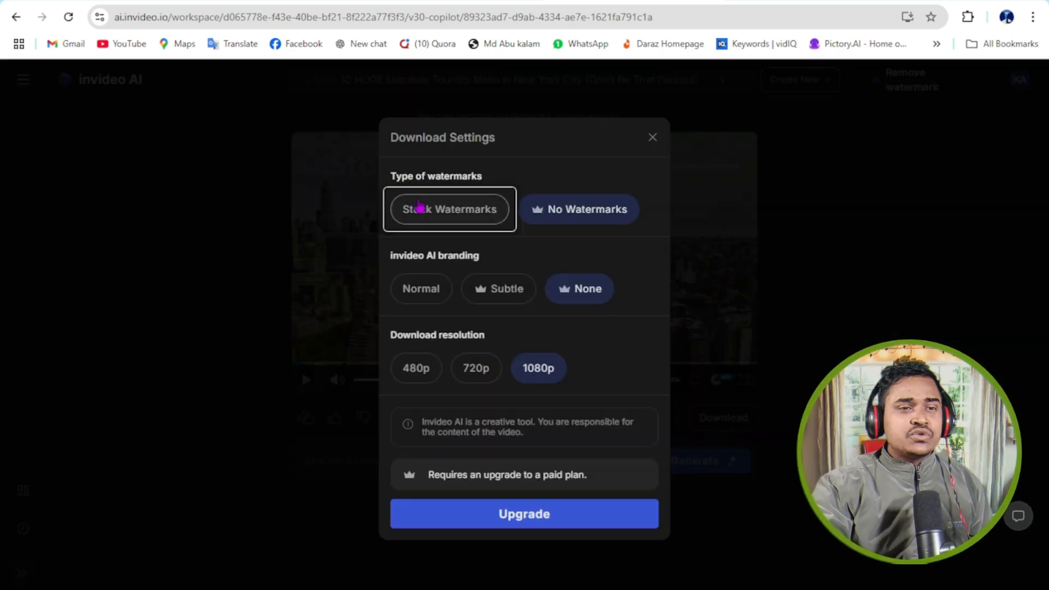
left_click(420, 224)
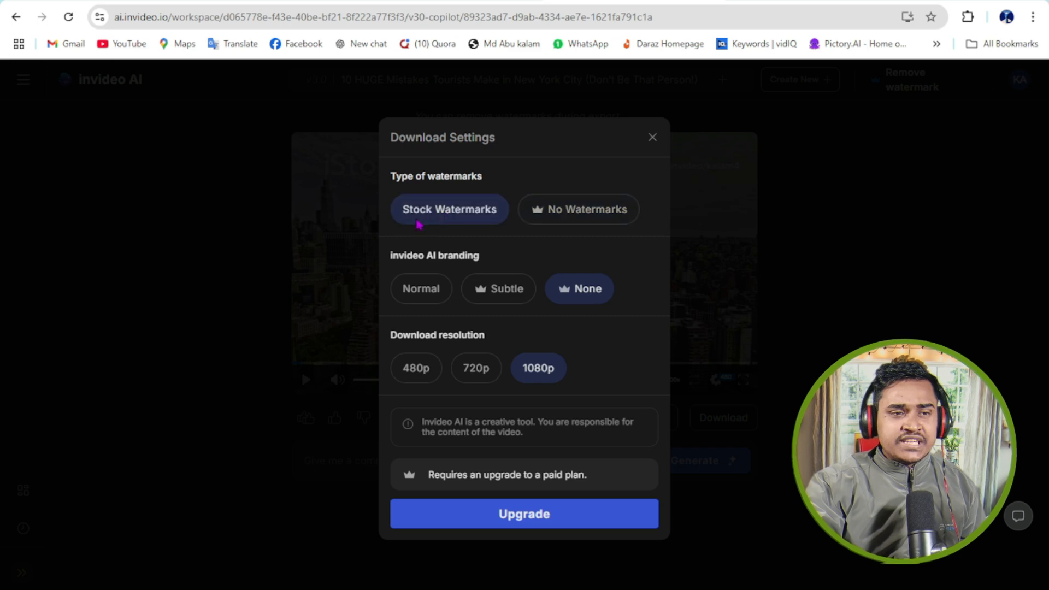
left_click(421, 288)
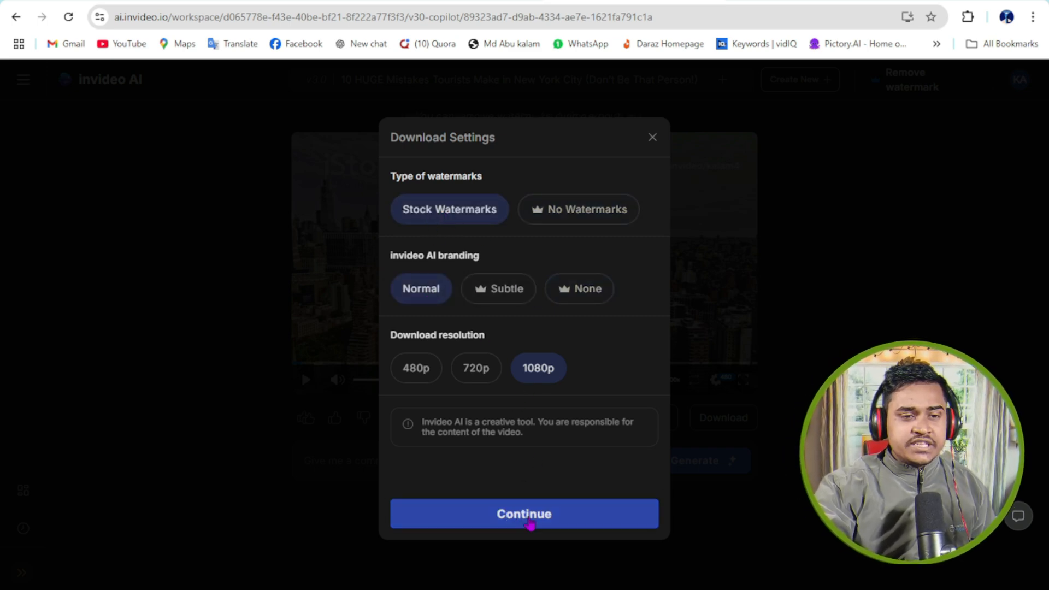
left_click(508, 514)
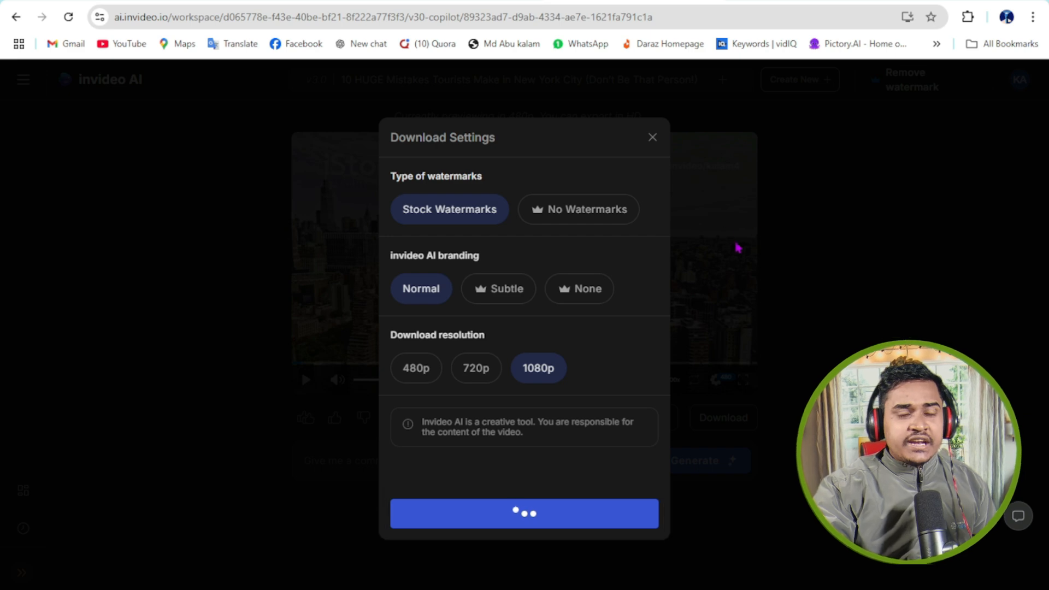